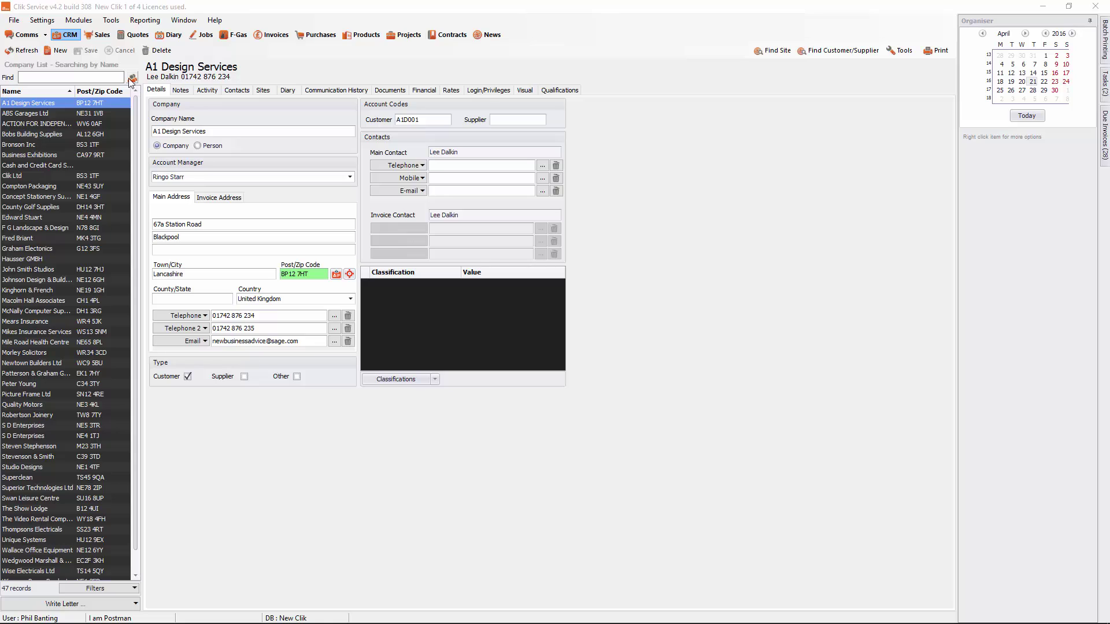
Step: Start a new report in the Report Wizard and select Invoice Summary under the Invoice category
click(149, 23)
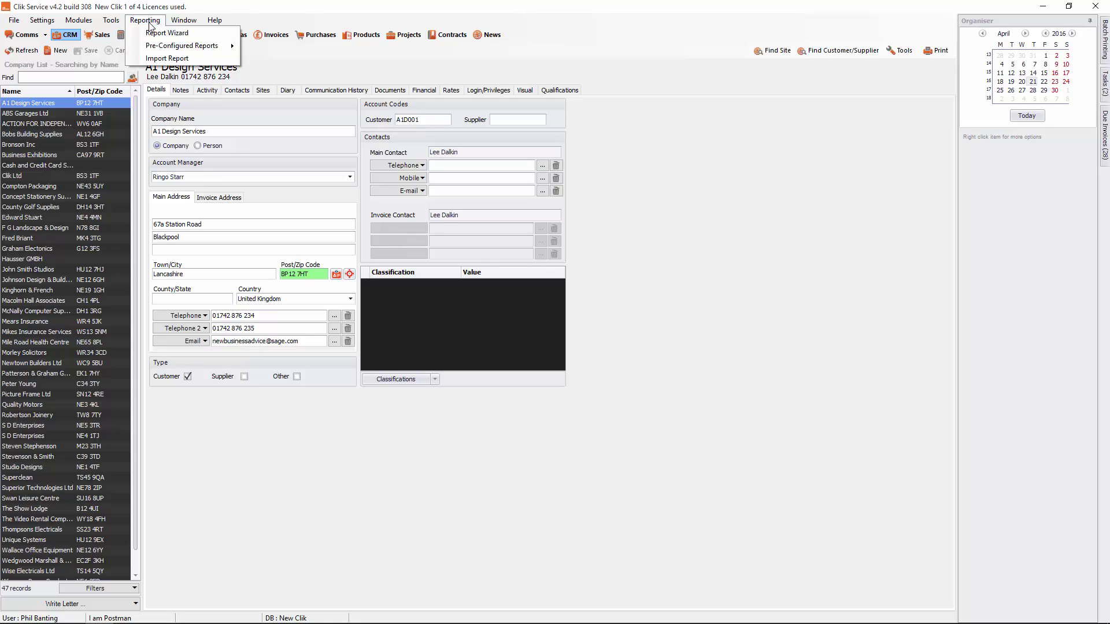
click(157, 34)
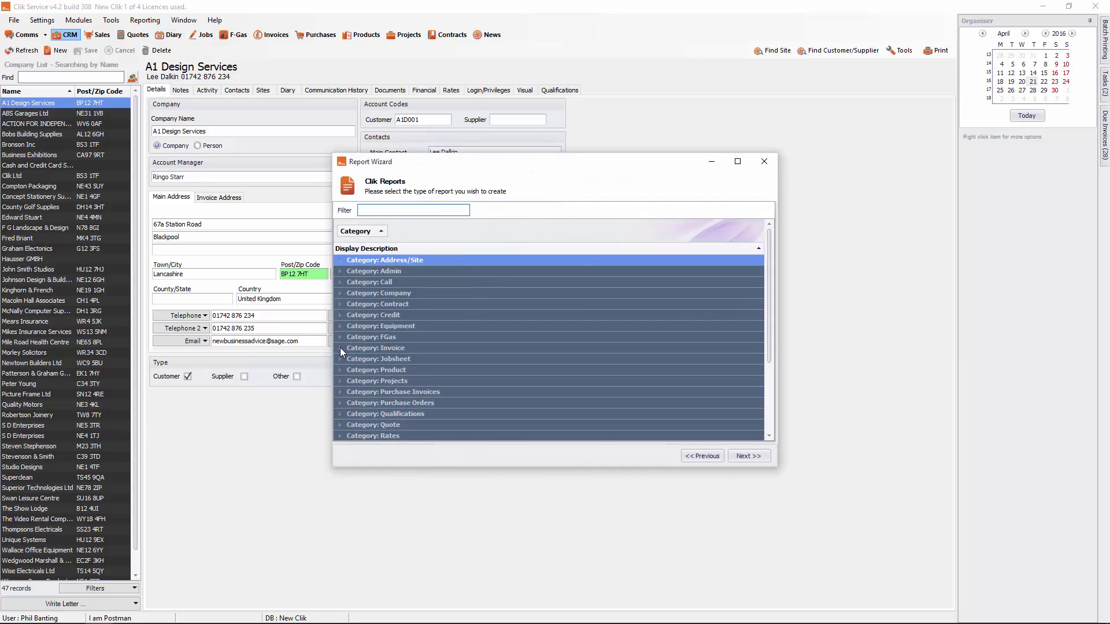
click(340, 348)
click(367, 381)
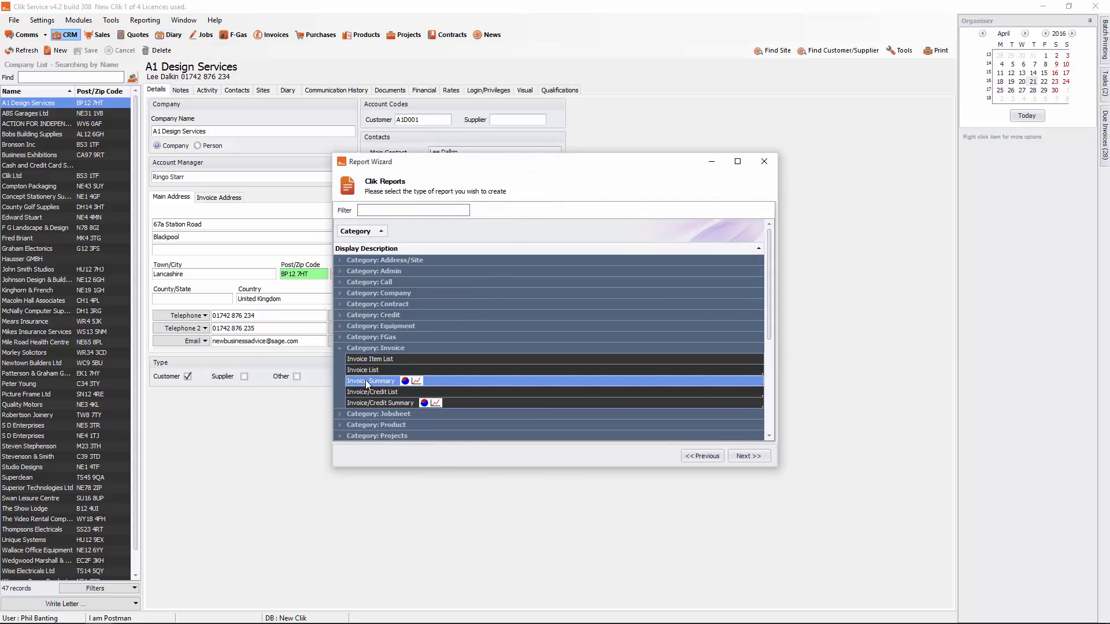
click(365, 405)
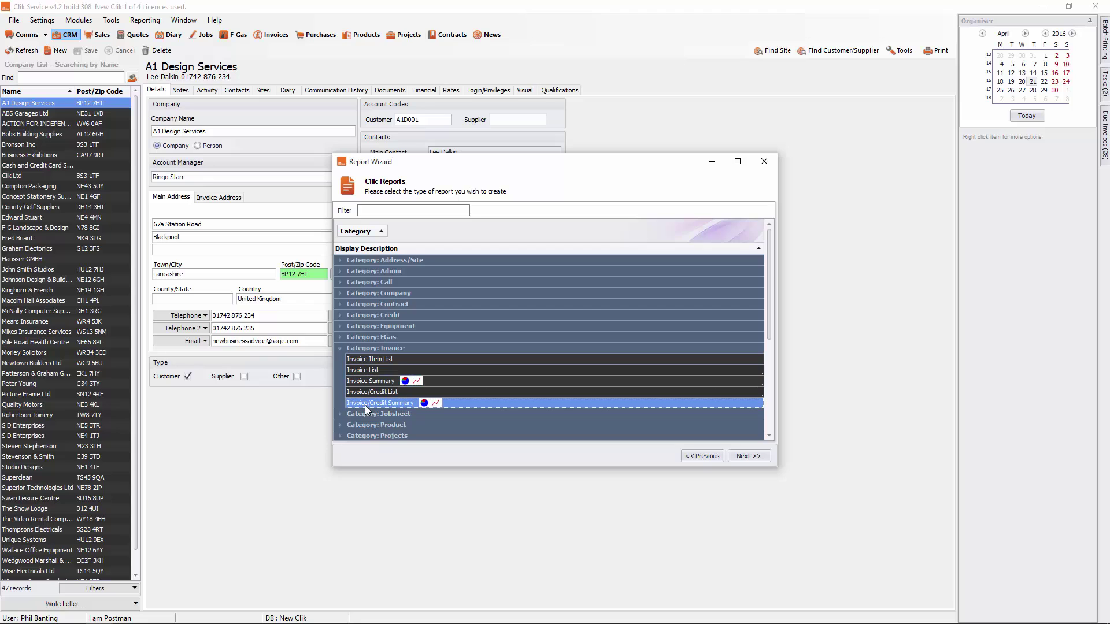
click(370, 384)
click(365, 402)
click(364, 384)
click(362, 402)
click(364, 383)
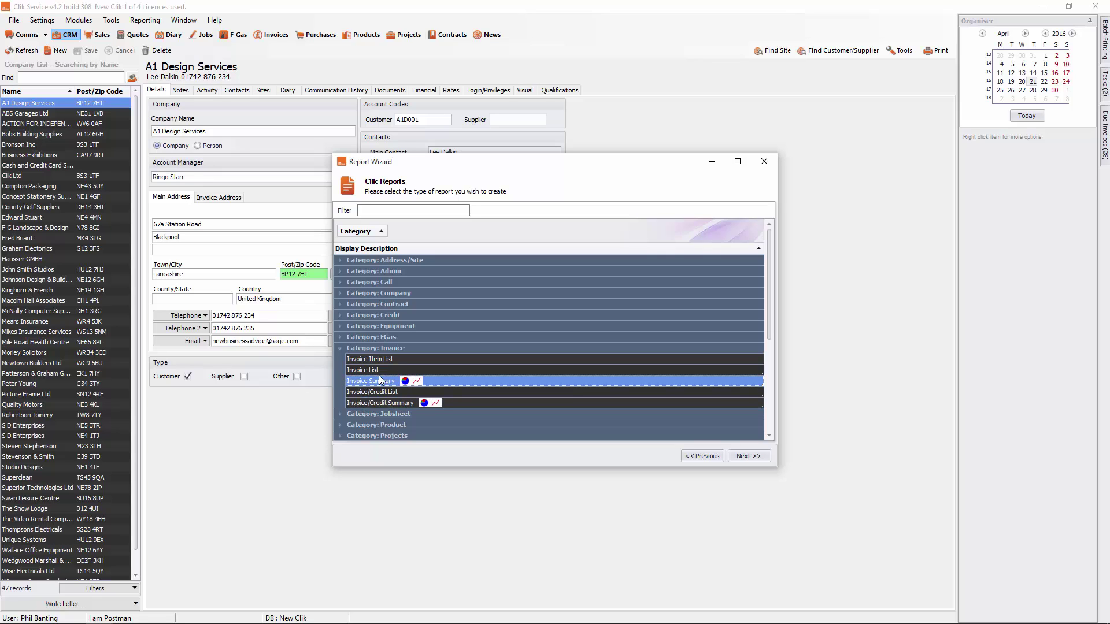
Step: Filter Invoice Date BETWEEN This Month, 01/04/2016 to 30/04/2016
click(742, 456)
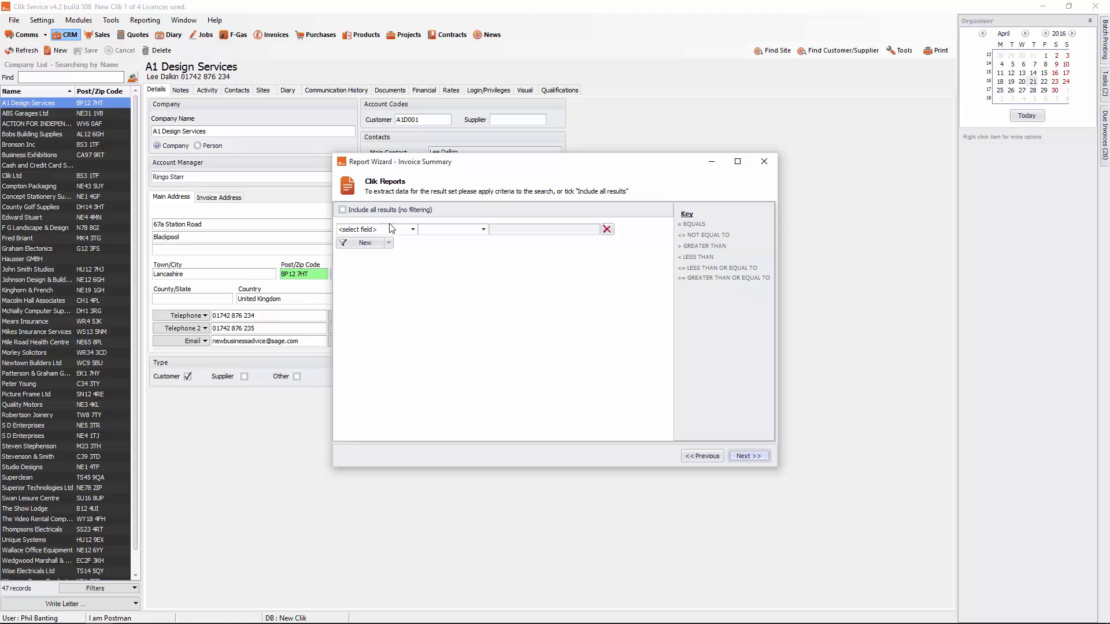
click(413, 230)
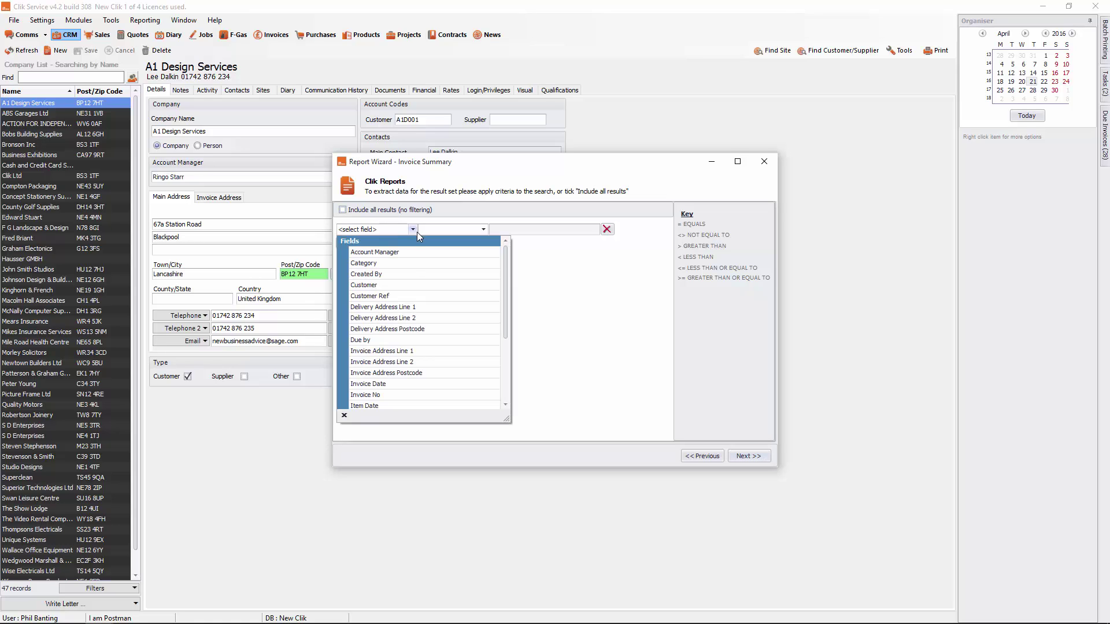
click(386, 384)
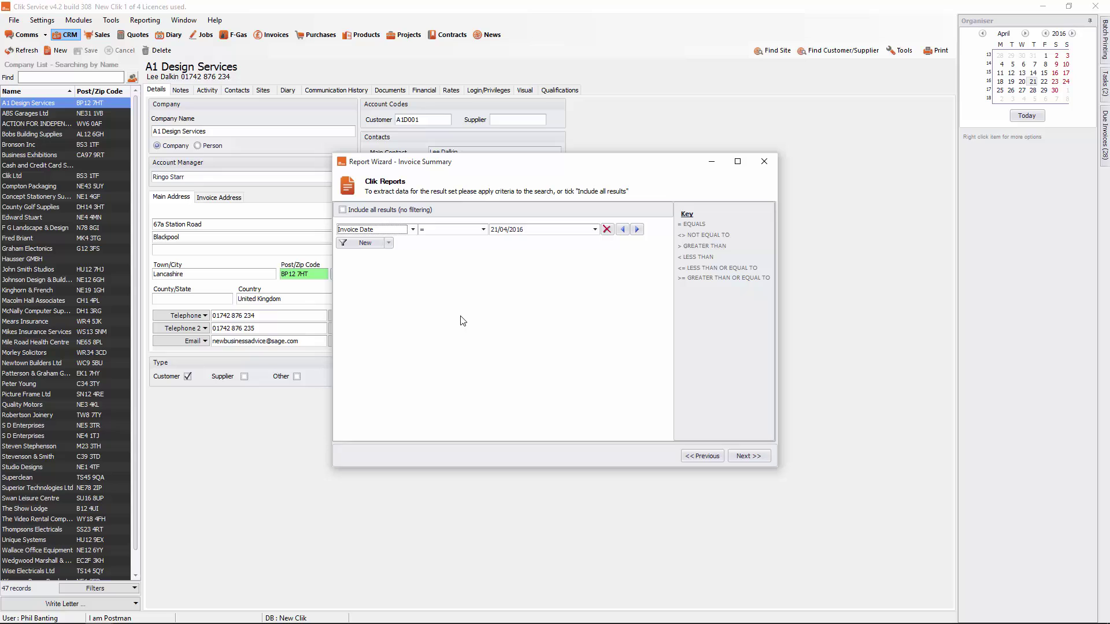
click(483, 230)
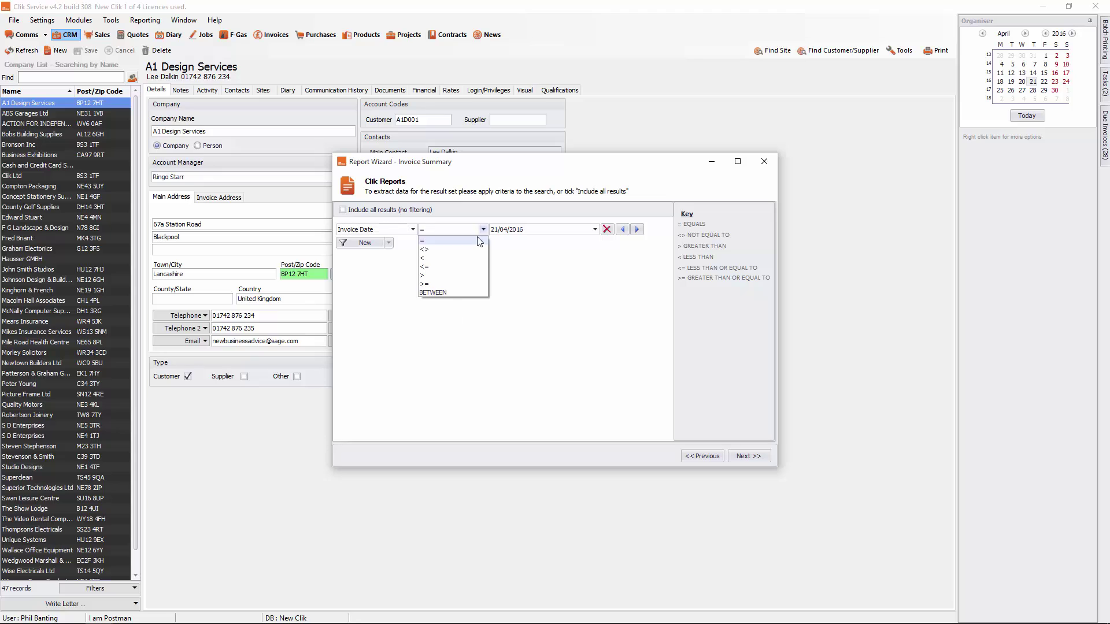
click(454, 293)
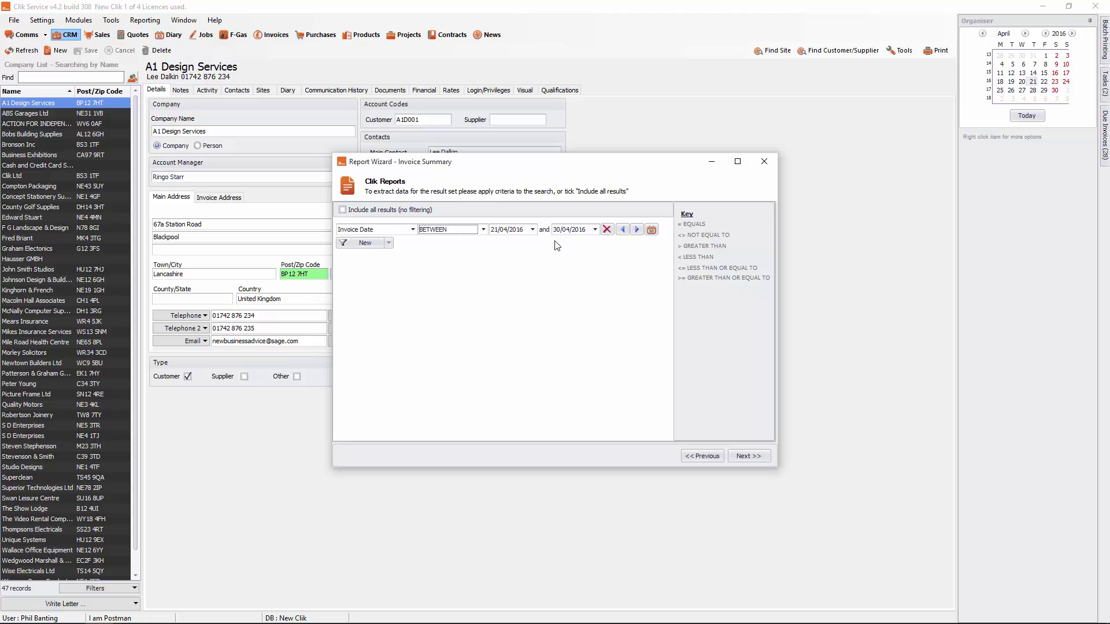
click(652, 231)
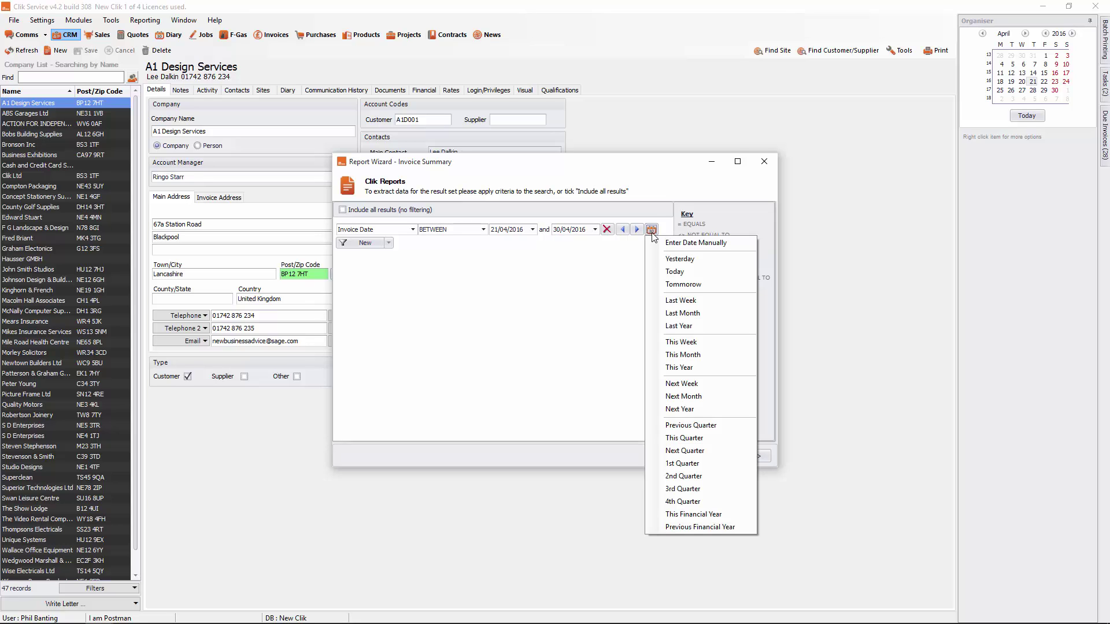
click(691, 355)
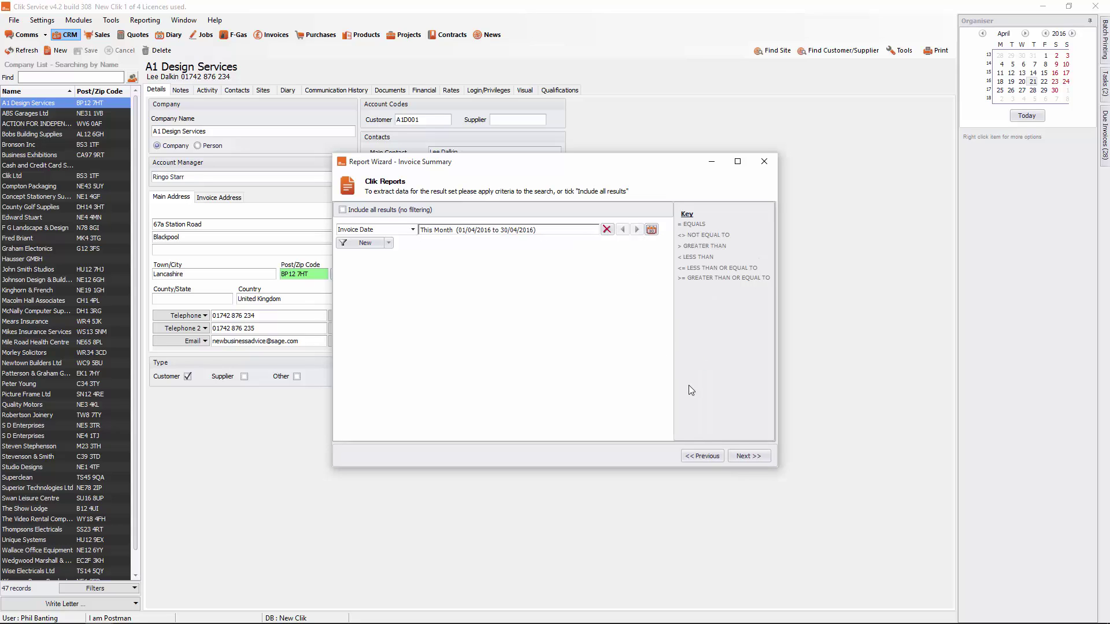
Step: Add Count and summed Total Gross as the report's columns
click(751, 457)
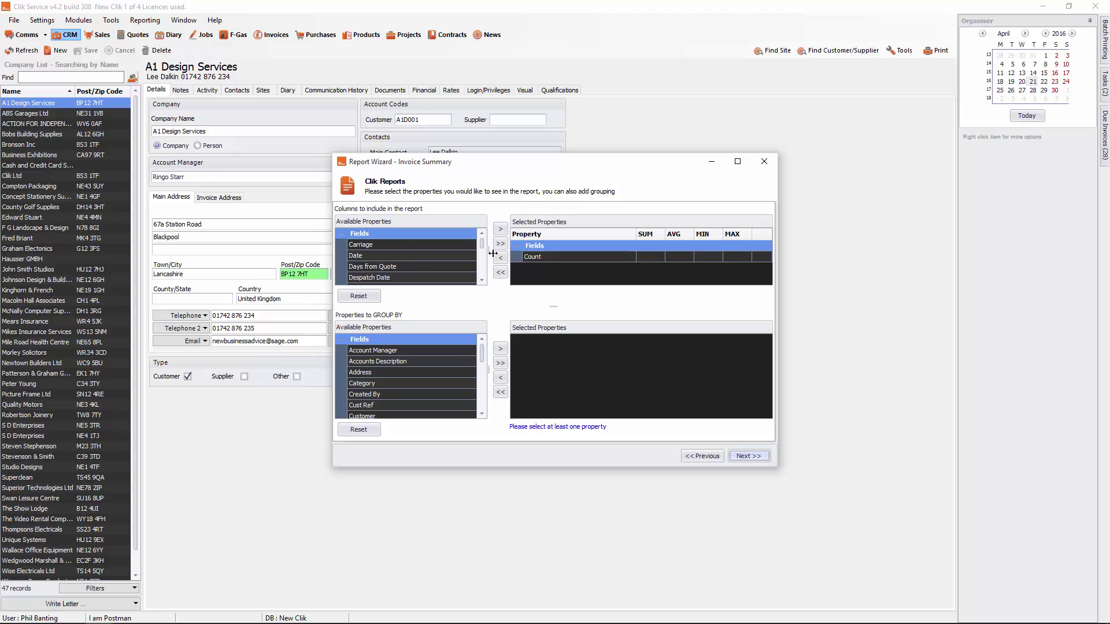
click(536, 258)
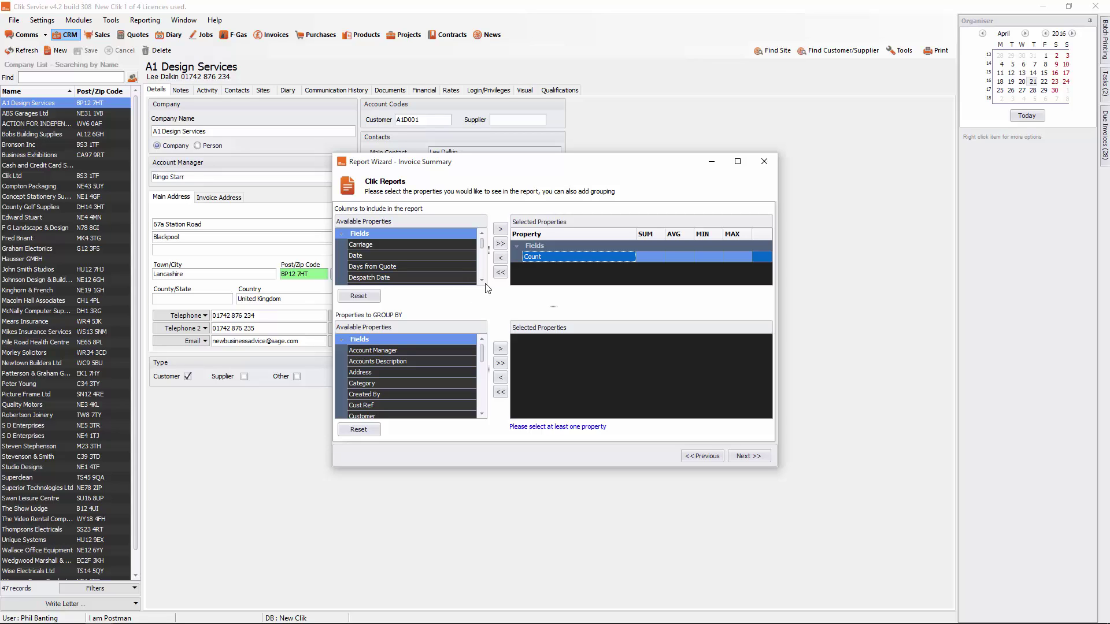
scroll(482, 282, down, 5)
click(426, 259)
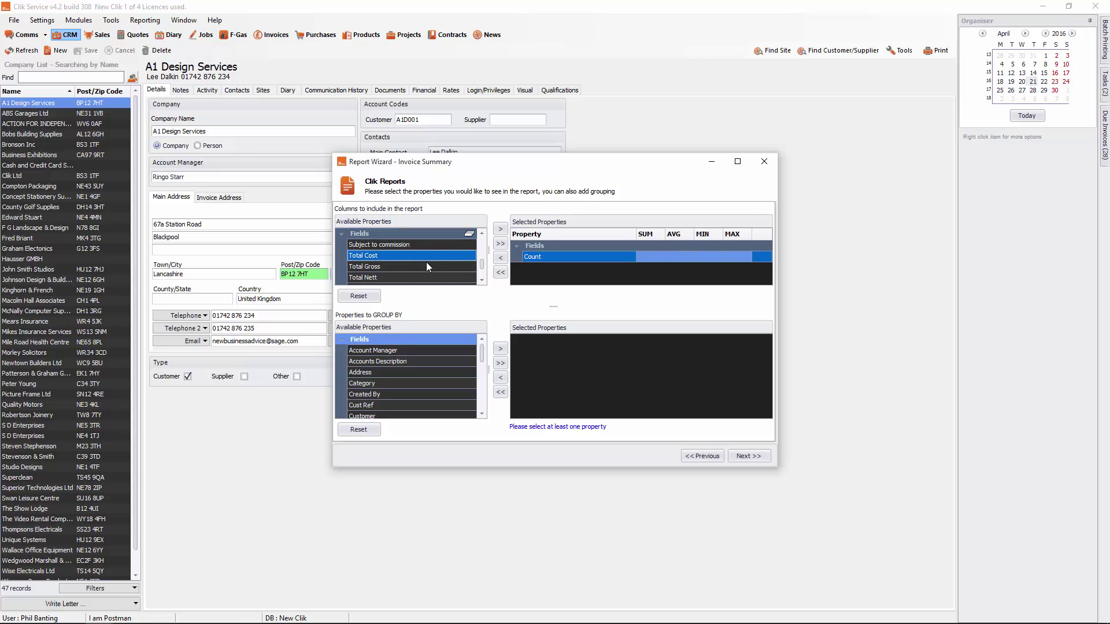
click(424, 268)
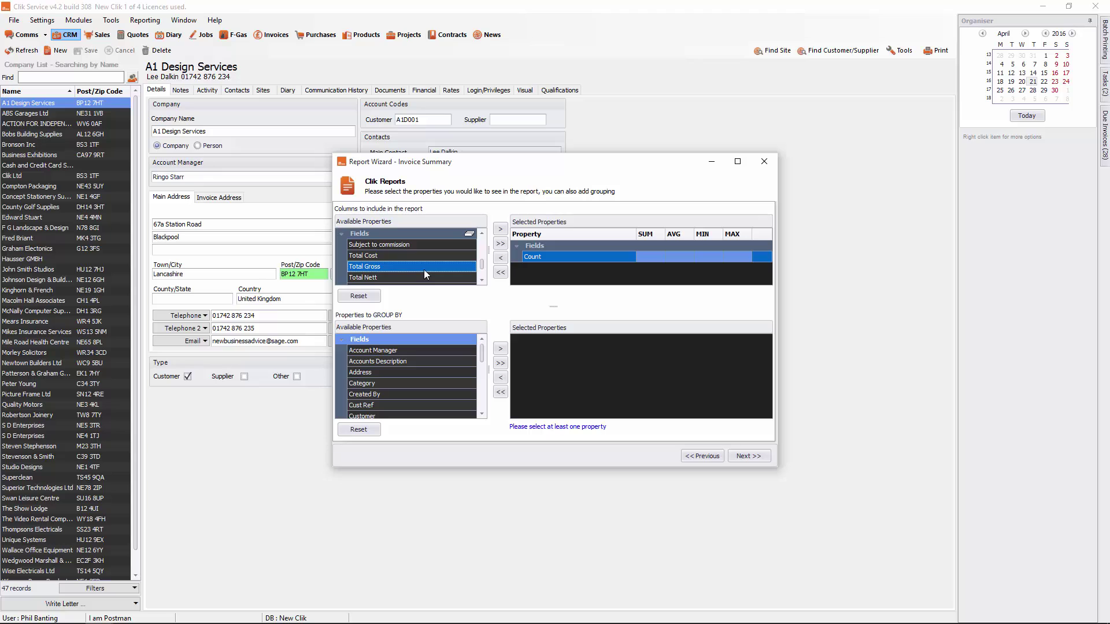
click(500, 229)
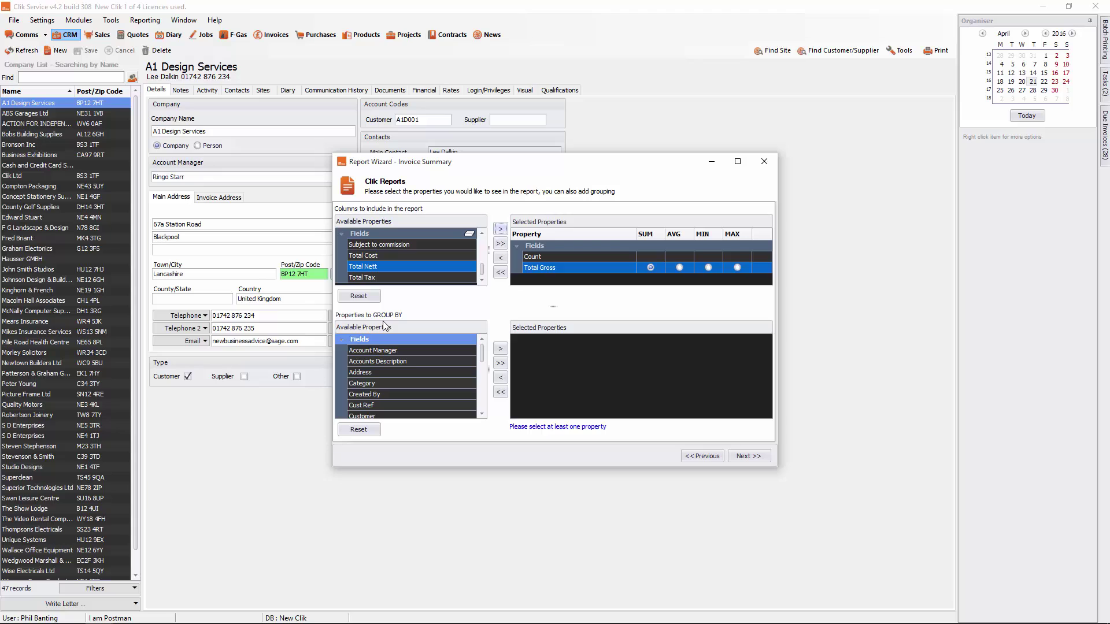
Step: Group the report by Account Manager and generate the results
click(388, 350)
click(498, 349)
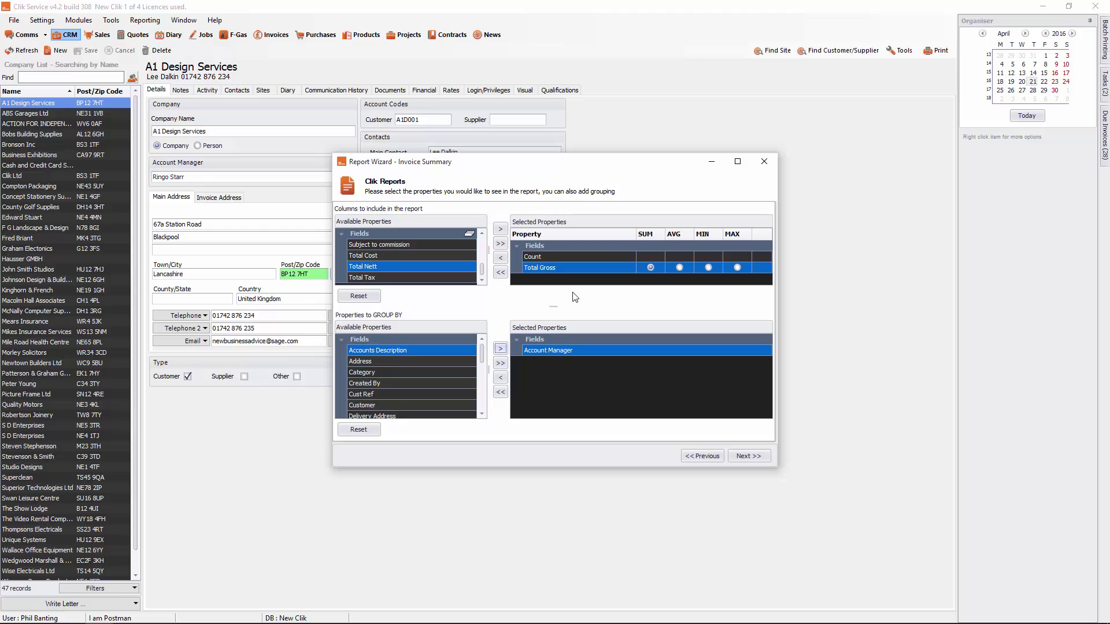
click(748, 457)
click(748, 456)
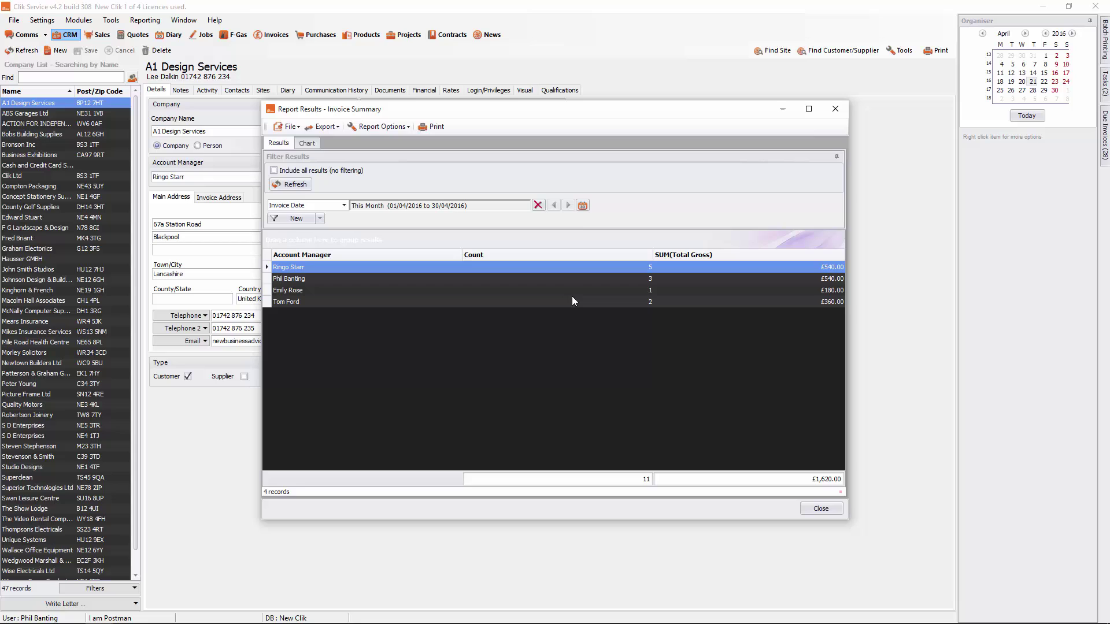
Step: Show the results as pie charts labelled with % and Value, re-adding the Count series
click(303, 145)
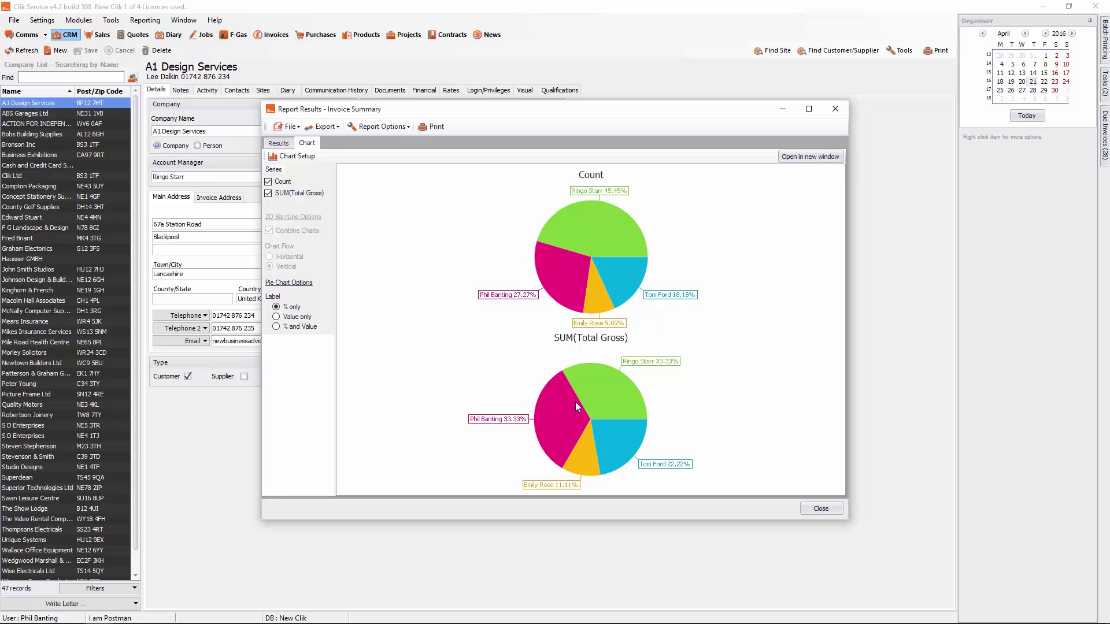
click(275, 318)
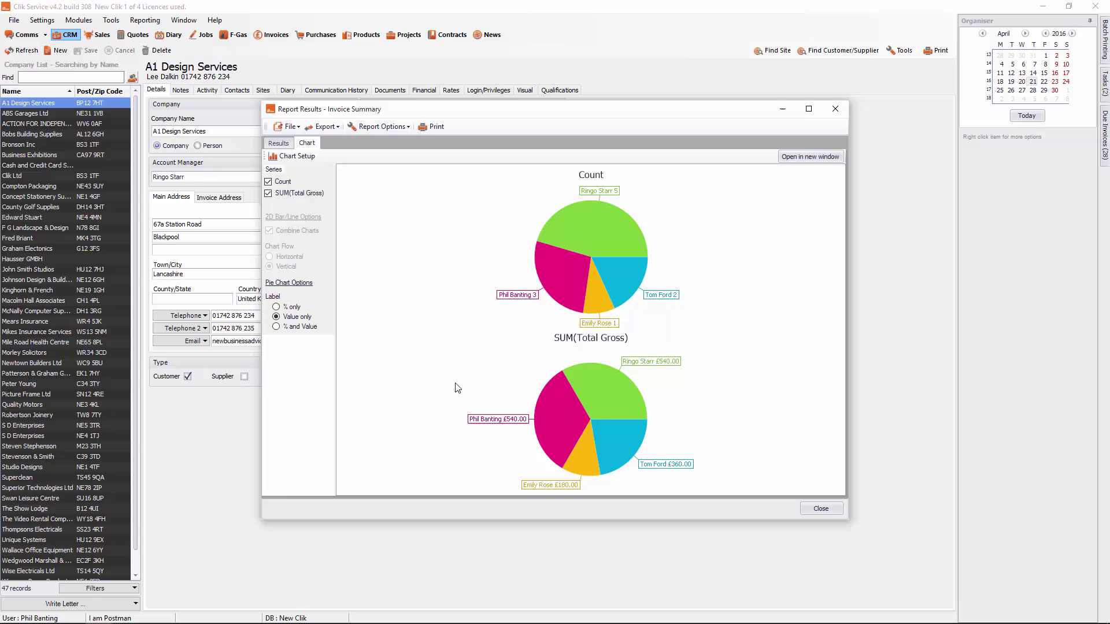
click(313, 330)
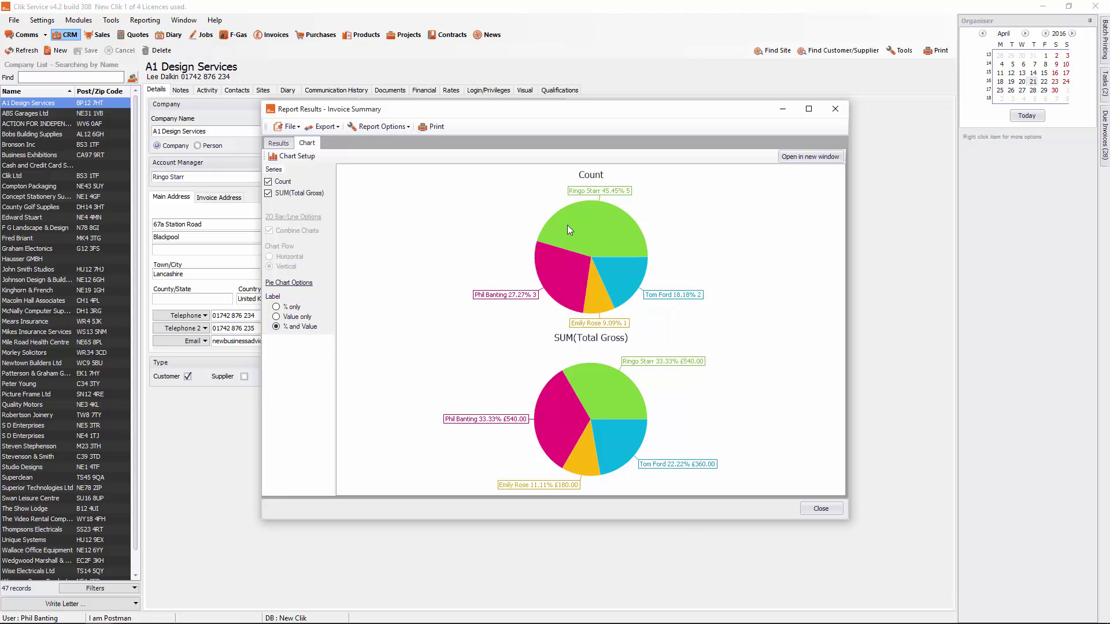
click(268, 182)
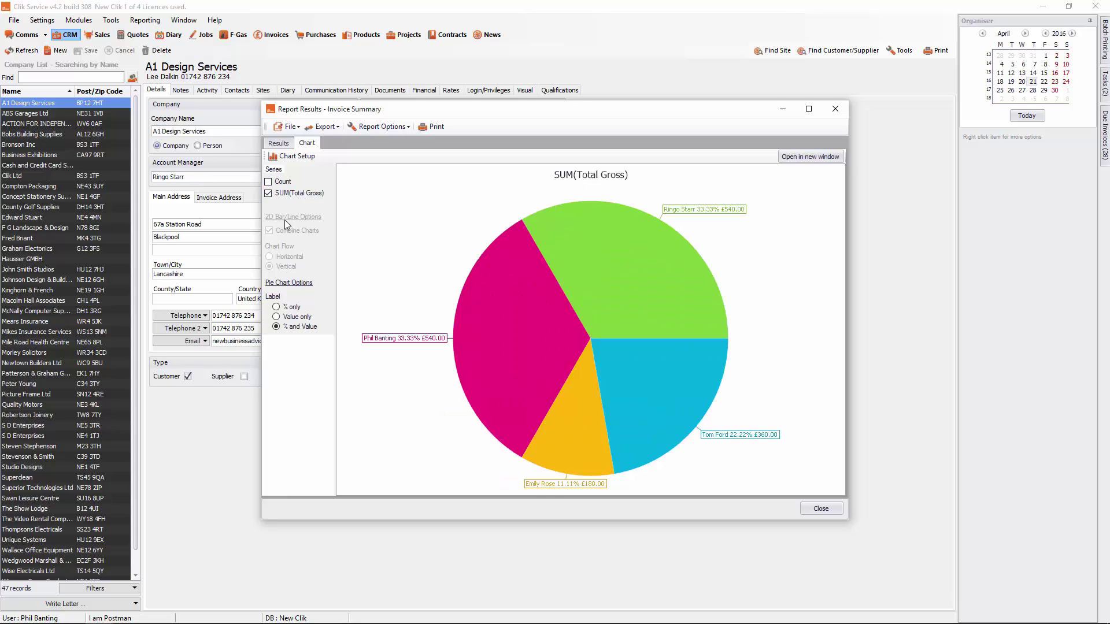
click(268, 182)
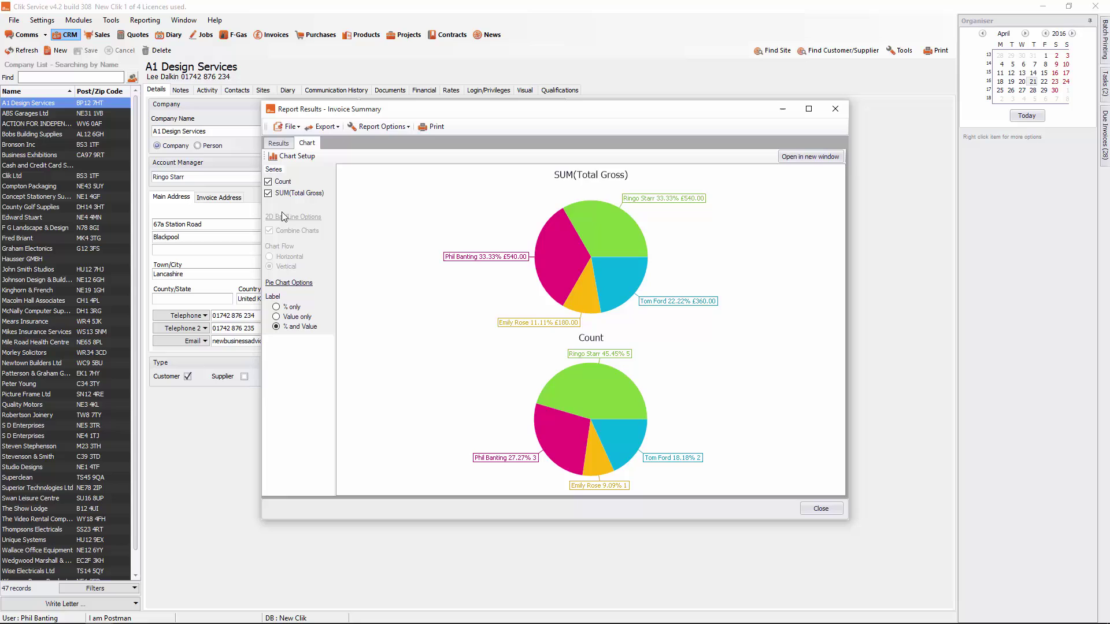
click(431, 128)
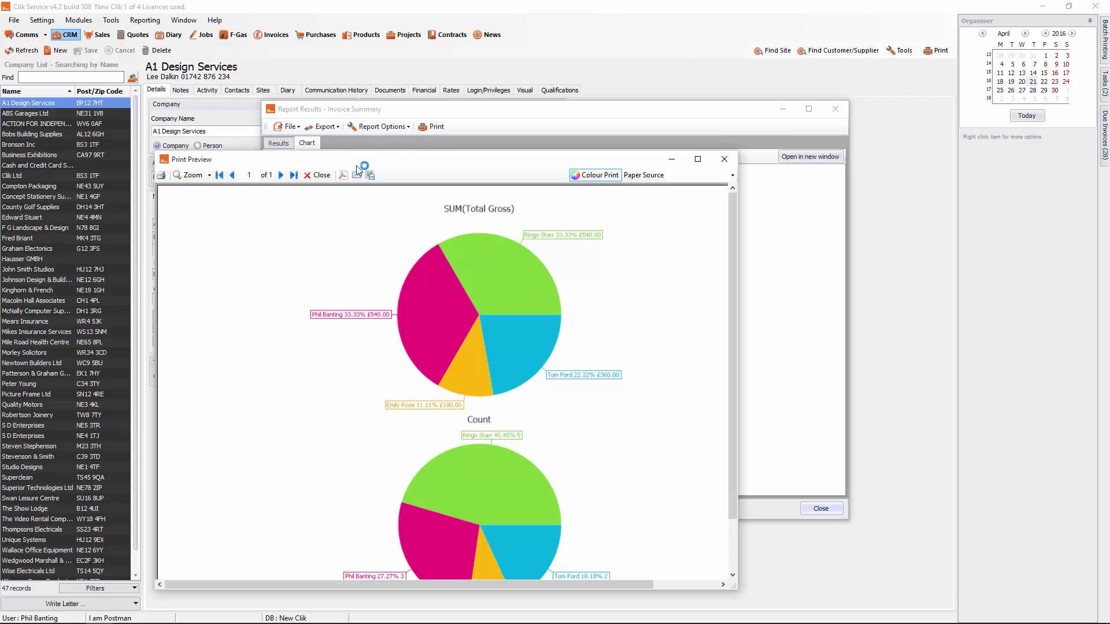
click(733, 164)
click(327, 126)
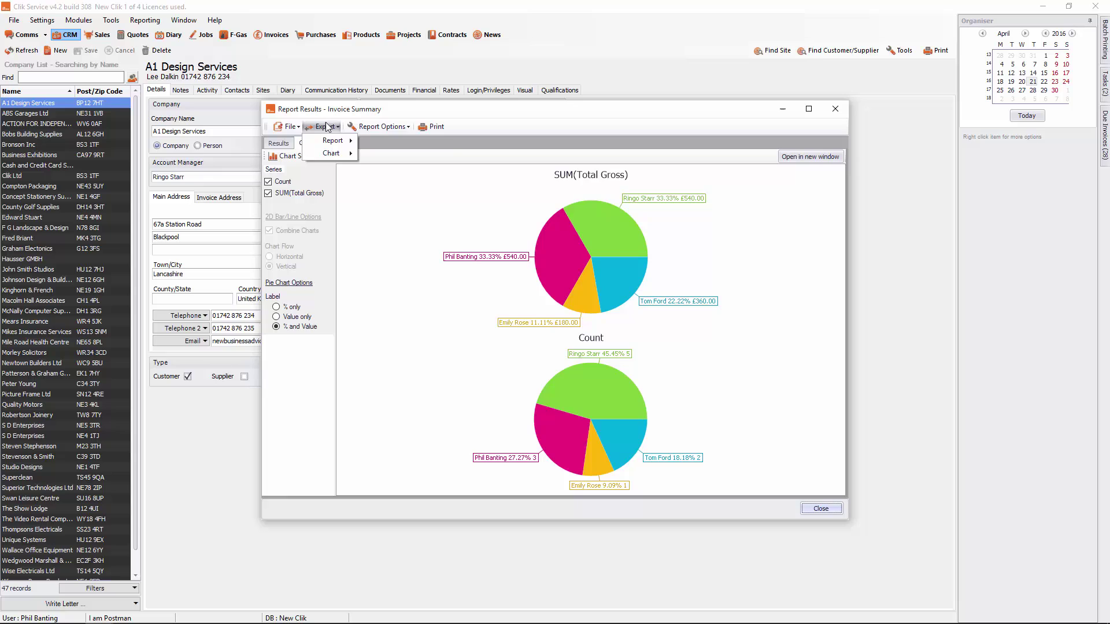
mouse_move(329, 144)
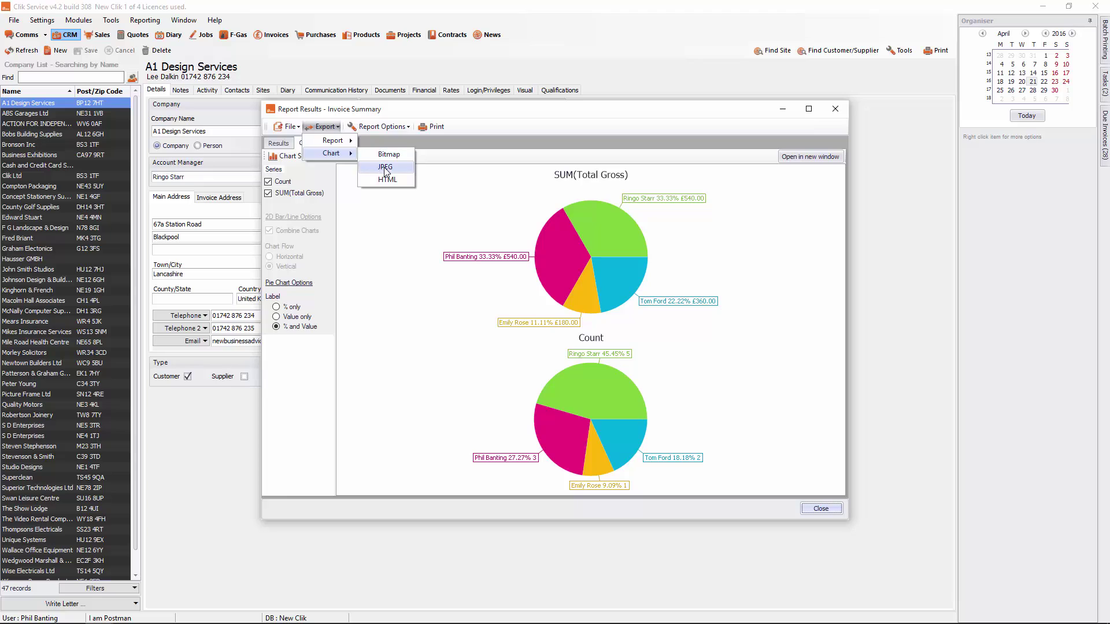
click(474, 144)
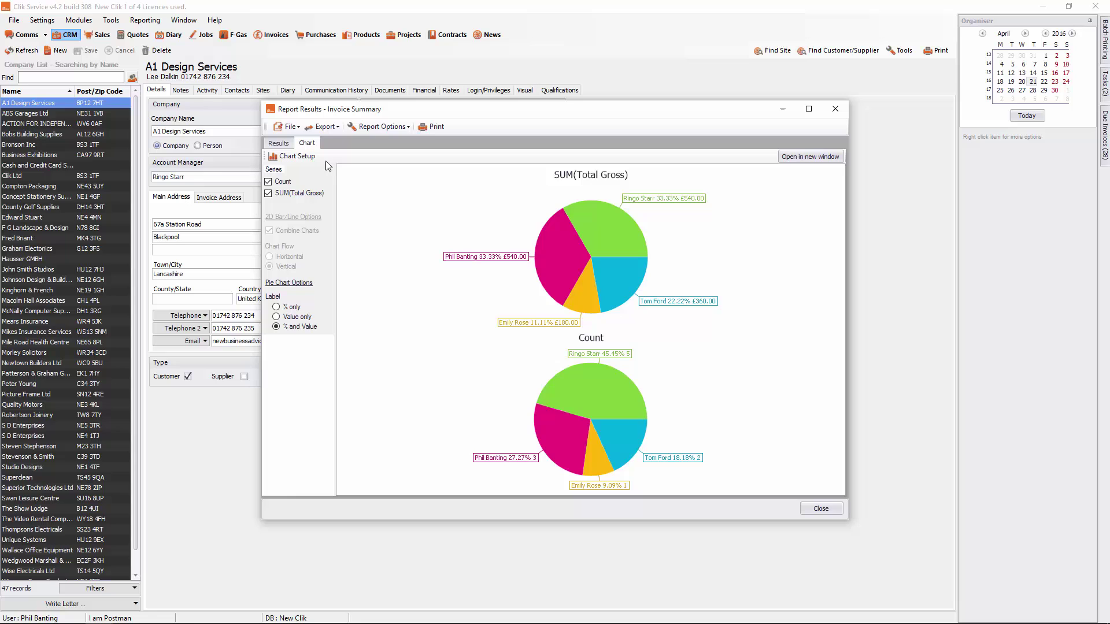
Step: In Chart Setup, switch the chart type to plain Bar and check both series' Top N limits
click(296, 158)
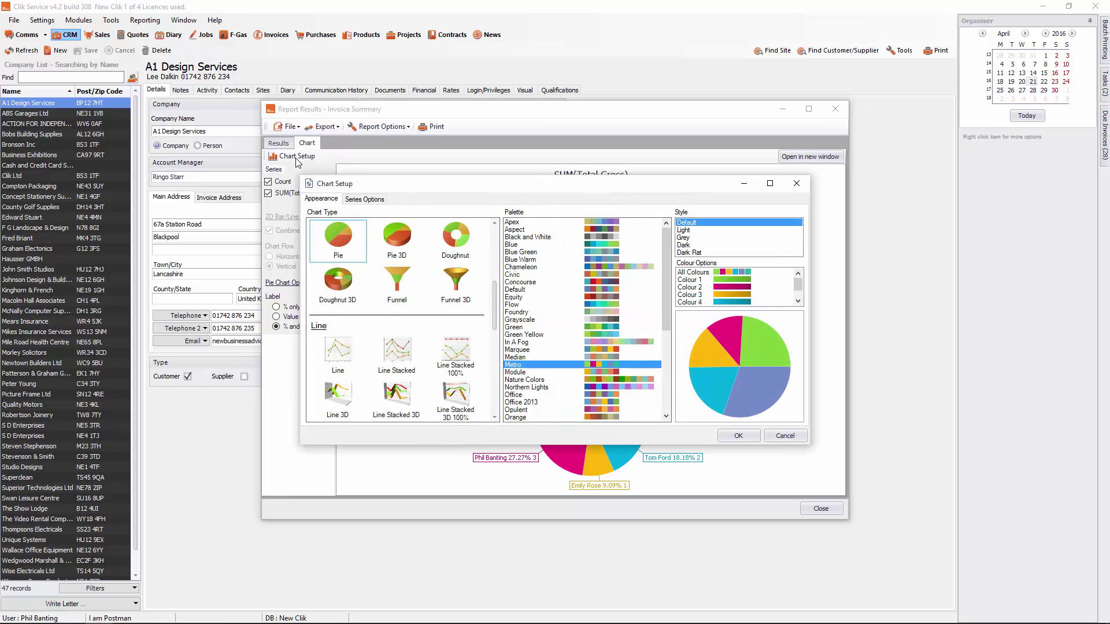
drag(494, 310, 495, 243)
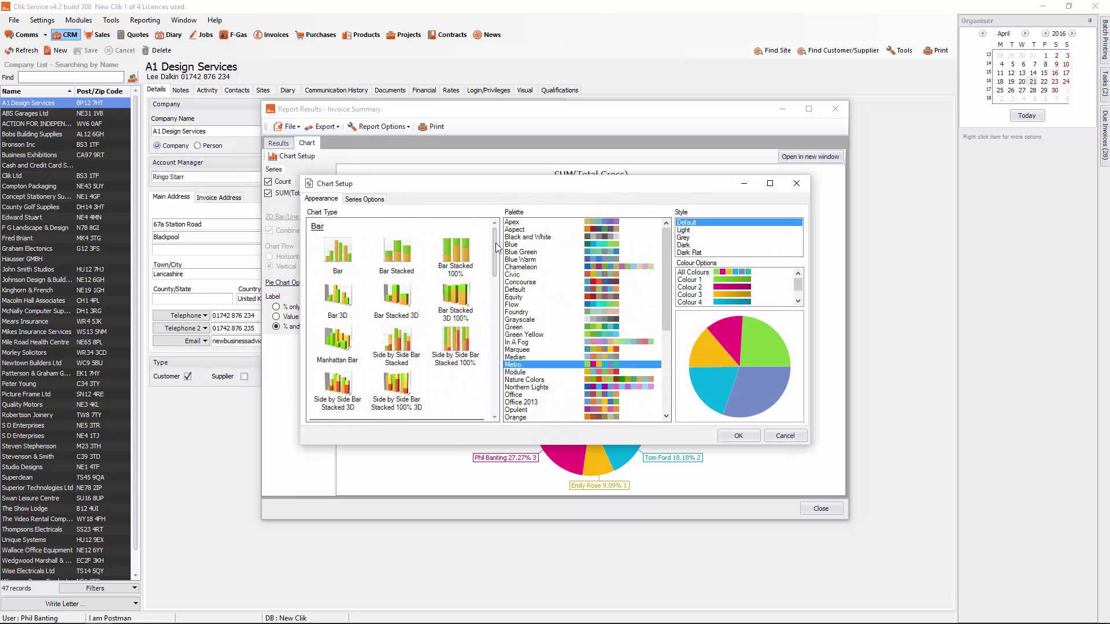
click(340, 263)
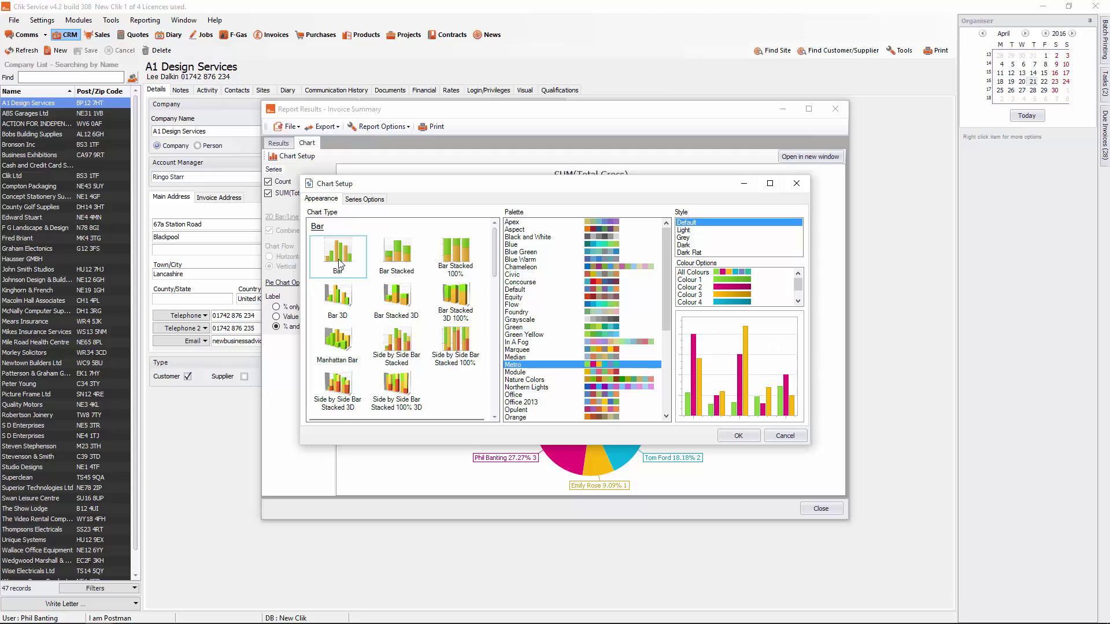
click(374, 199)
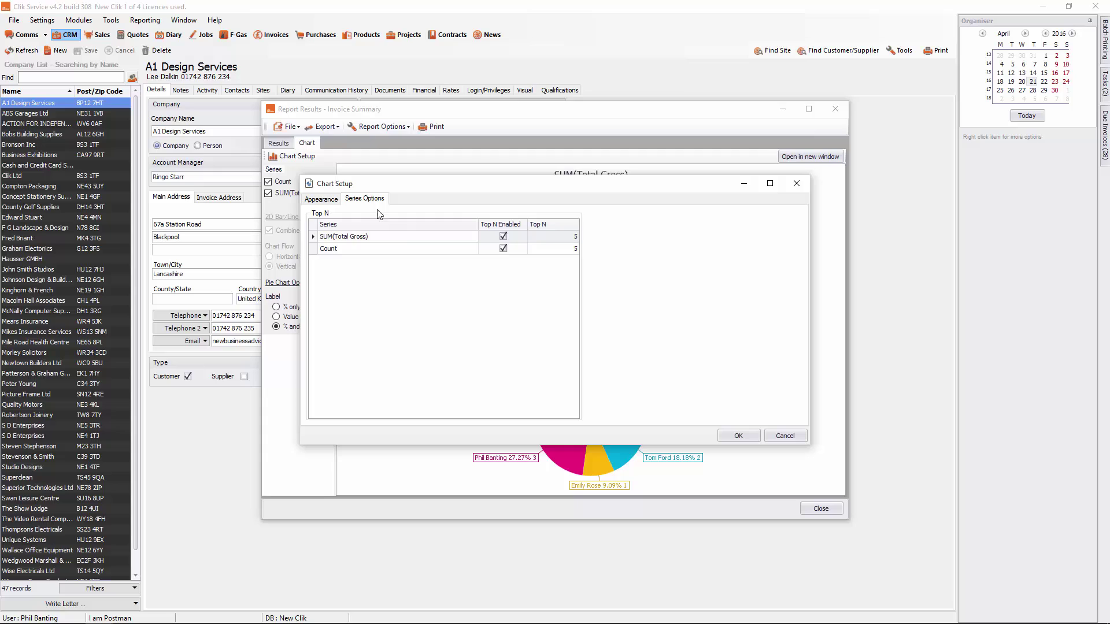
click(552, 238)
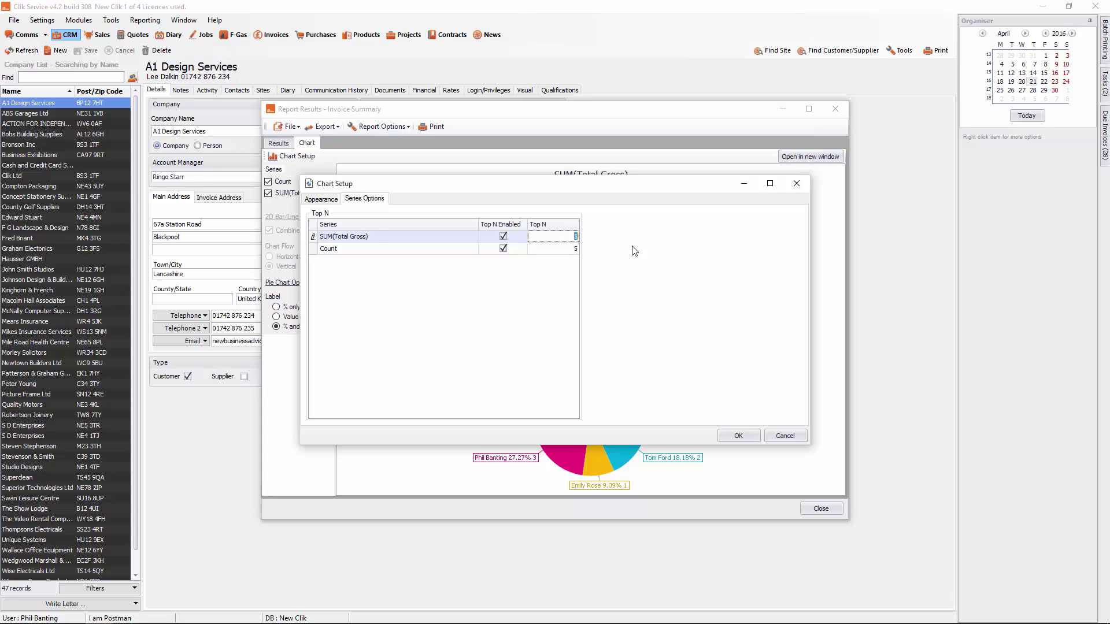
click(576, 249)
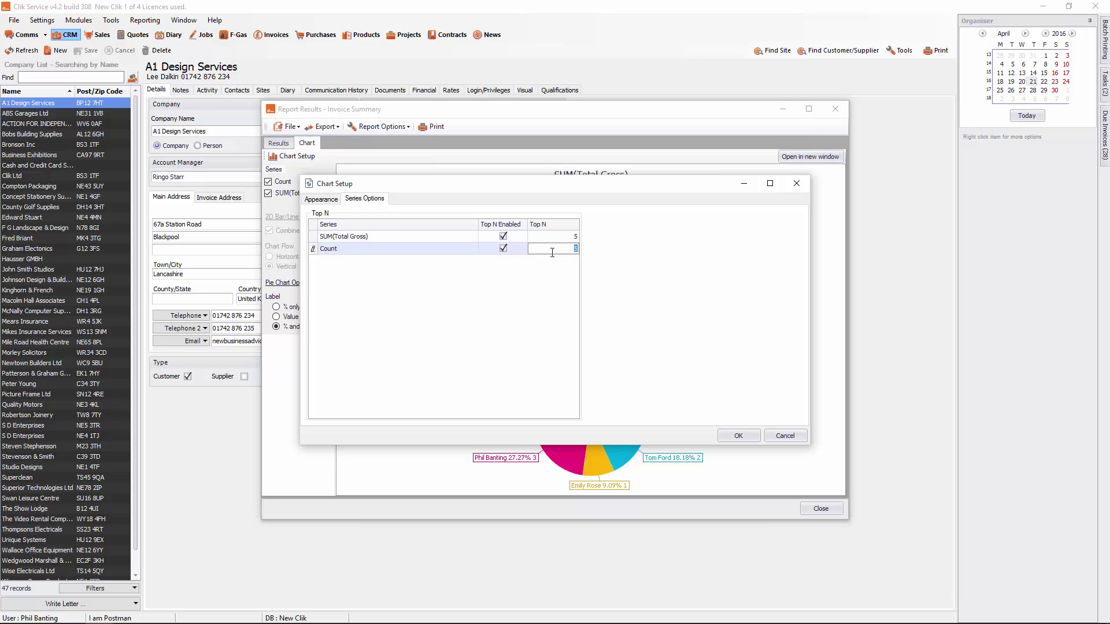
click(328, 202)
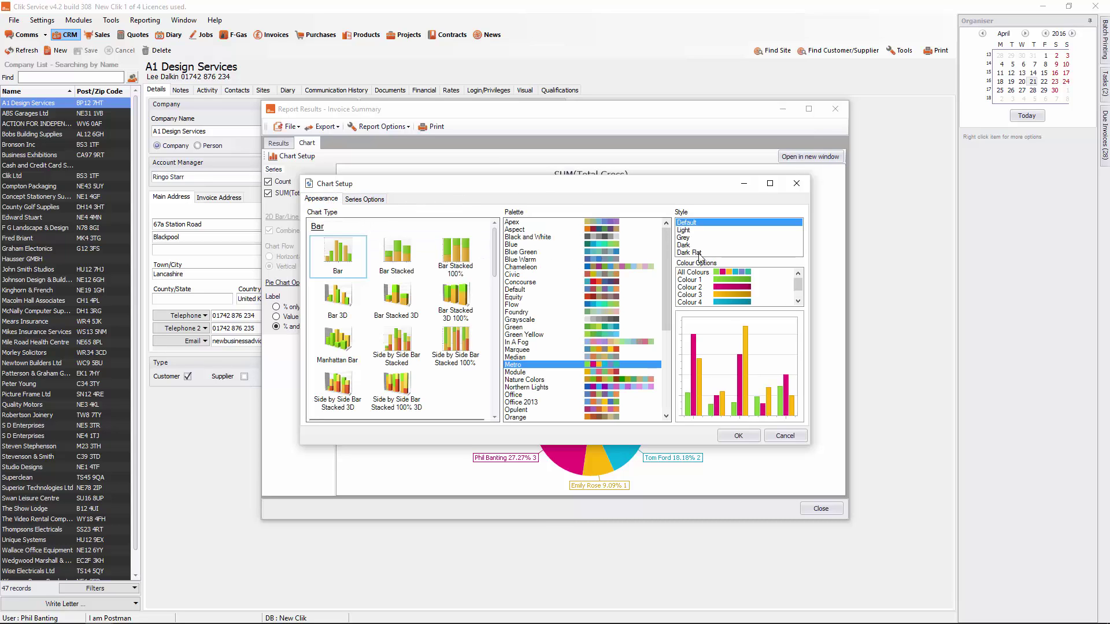
Step: Apply the bar setup and untick Combine Charts so Count and SUM(Total Gross) get separate charts
click(739, 436)
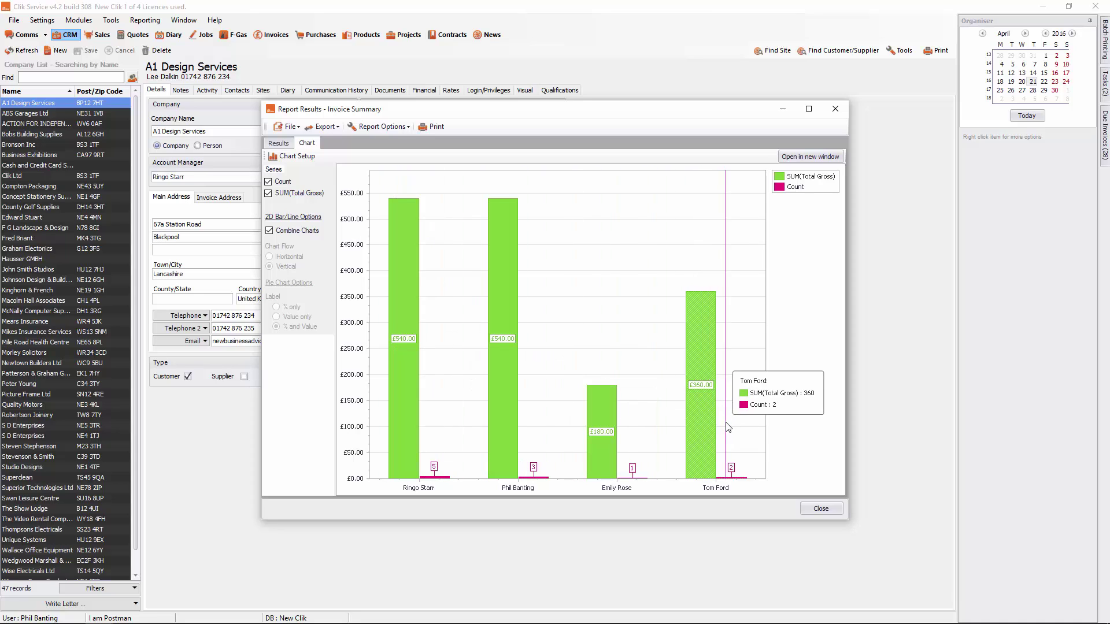
click(270, 232)
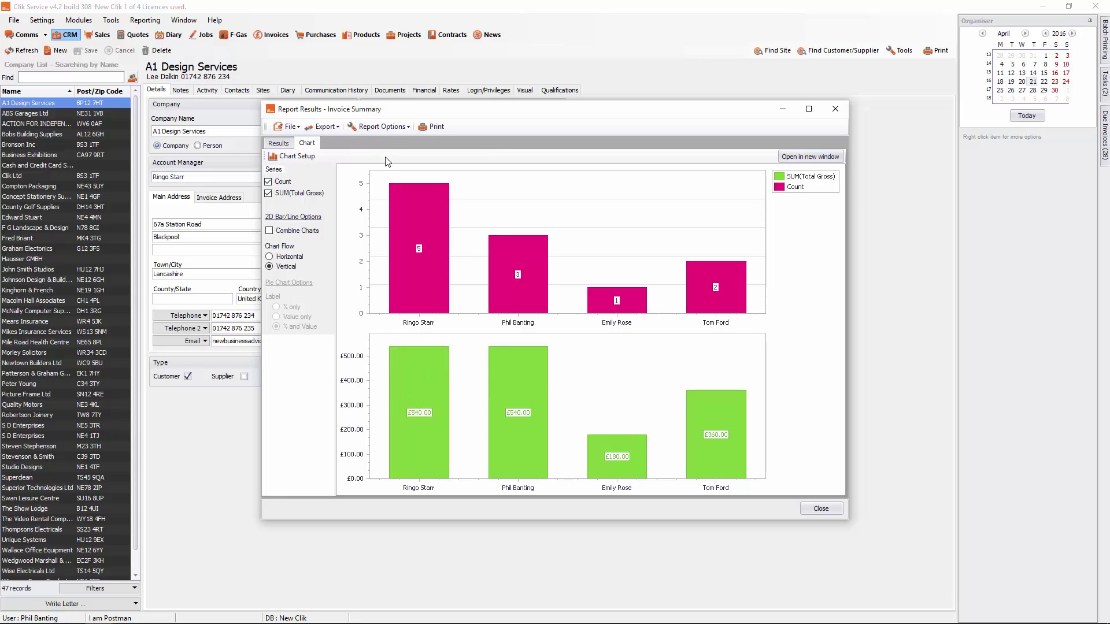
Step: Save the report as 'Account Manager Monthly Invoice Report' in the Invoice category, then close the results
click(297, 144)
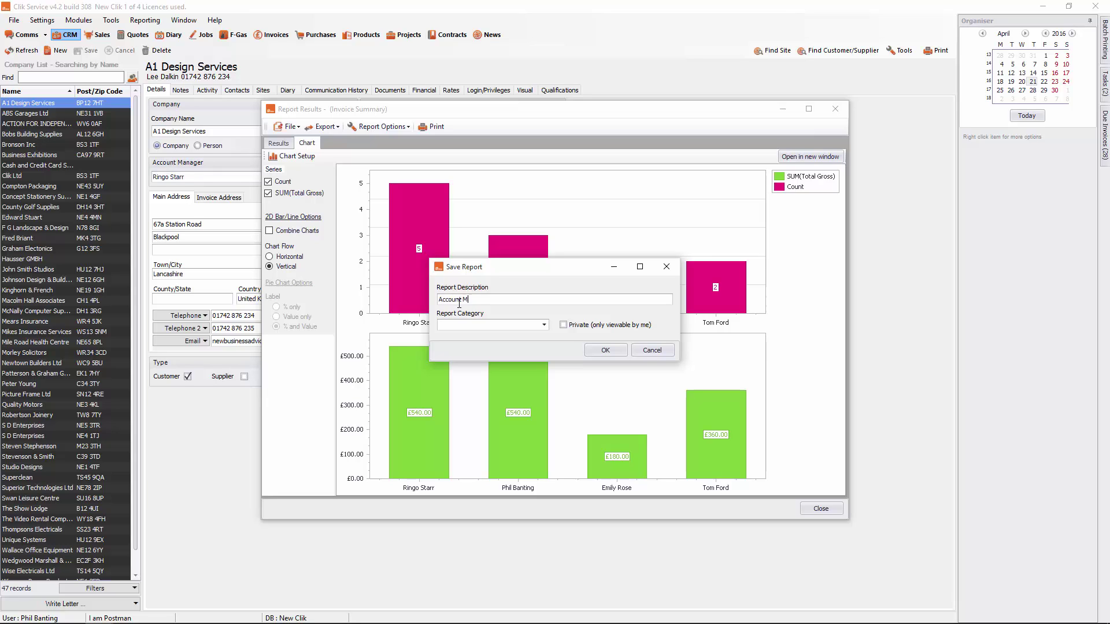
text(Account Manager Monthly Invoice Report)
click(543, 325)
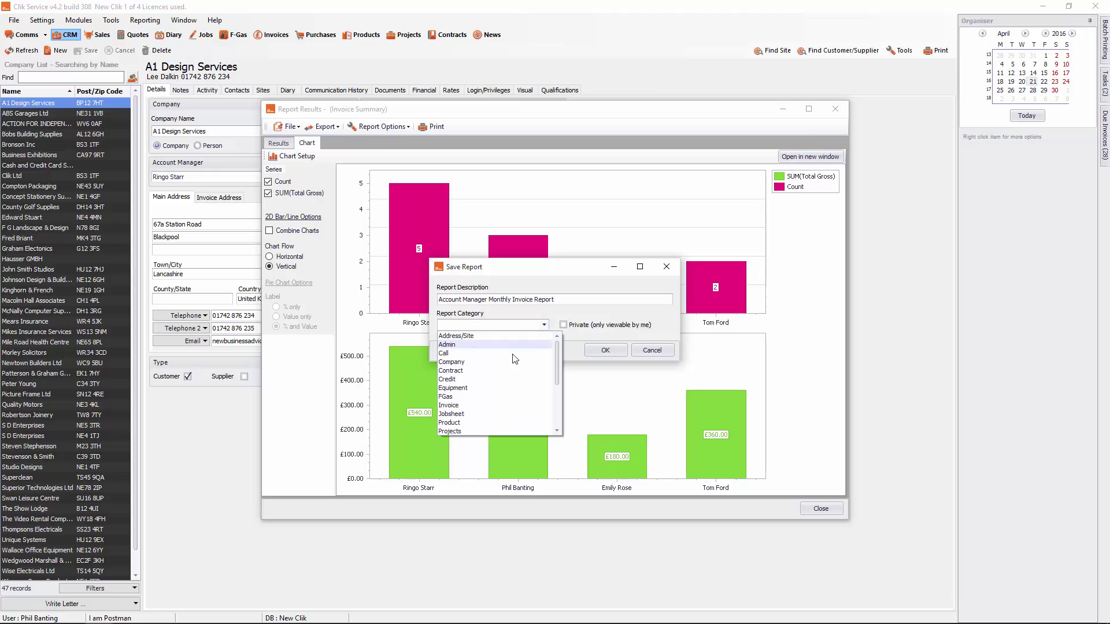
click(475, 405)
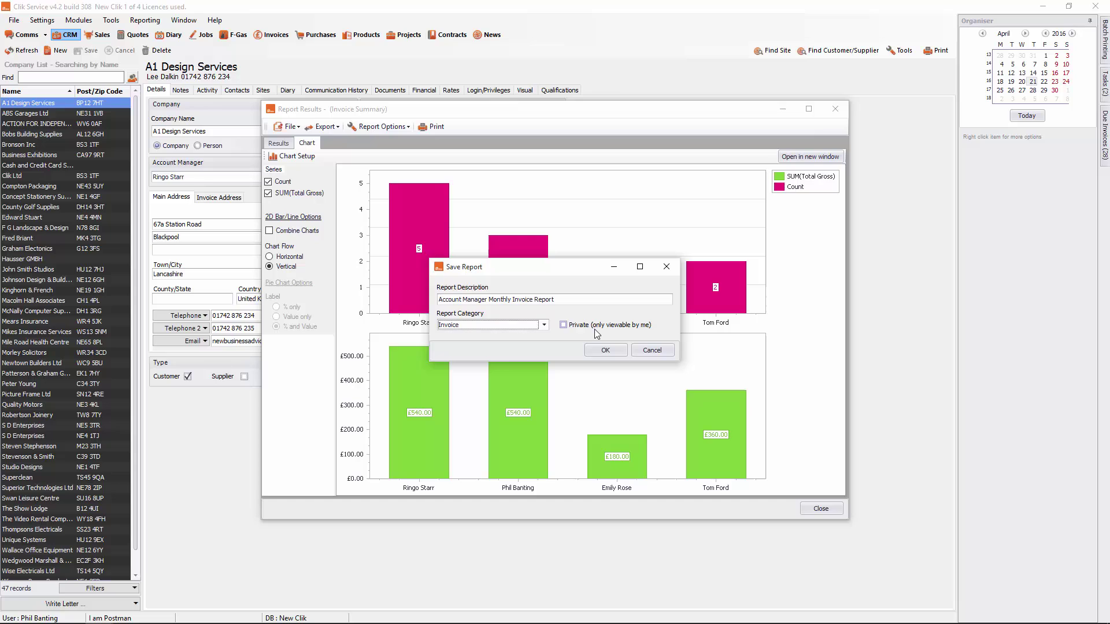
click(604, 351)
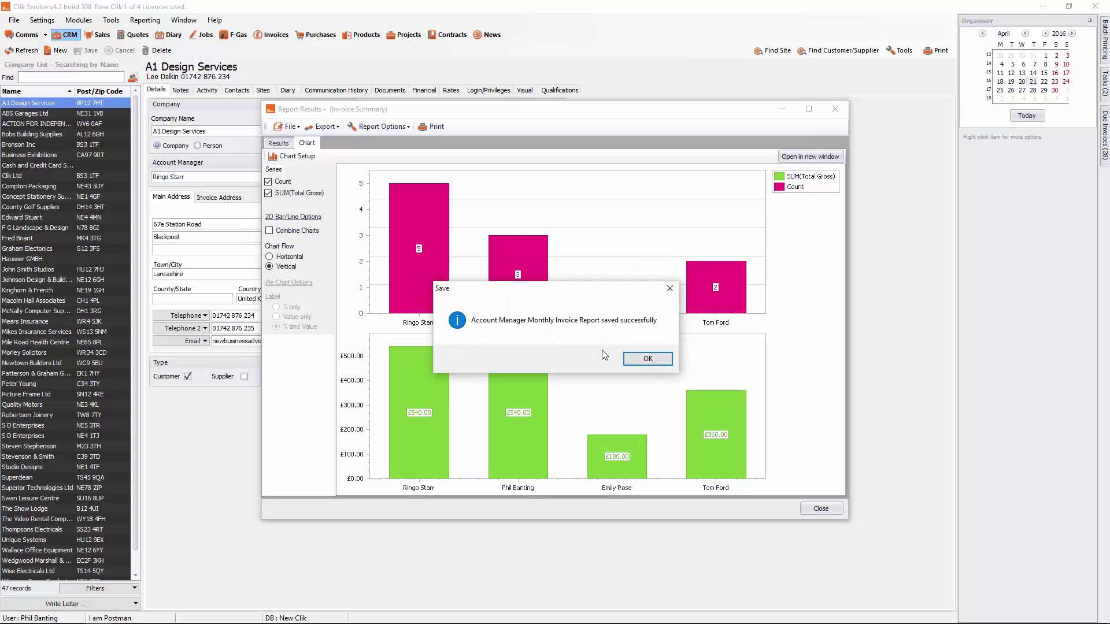
click(648, 358)
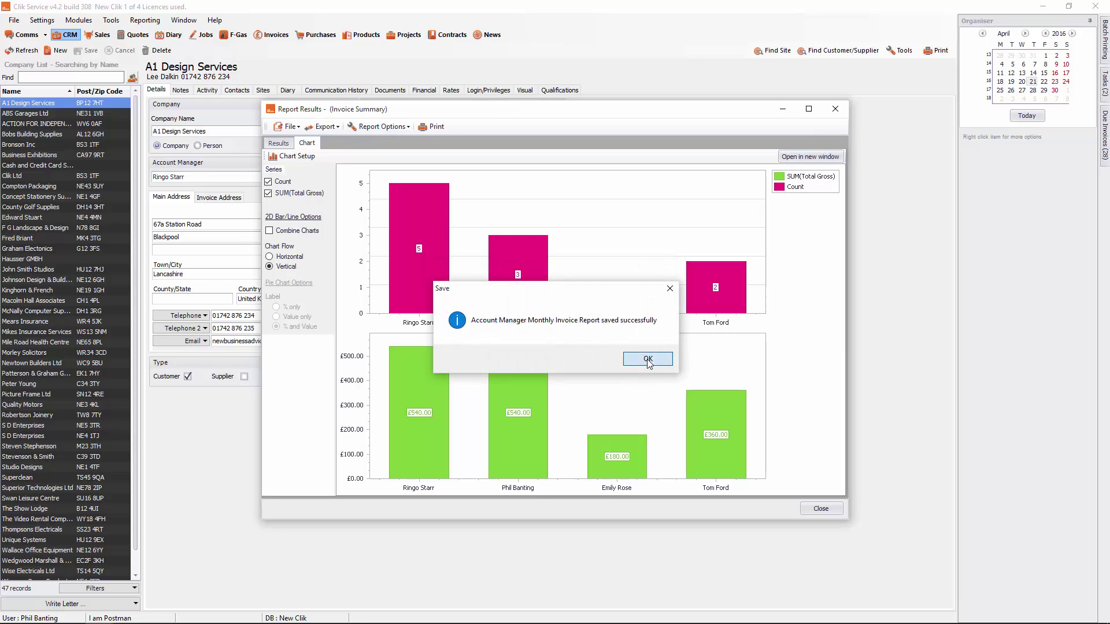
click(833, 509)
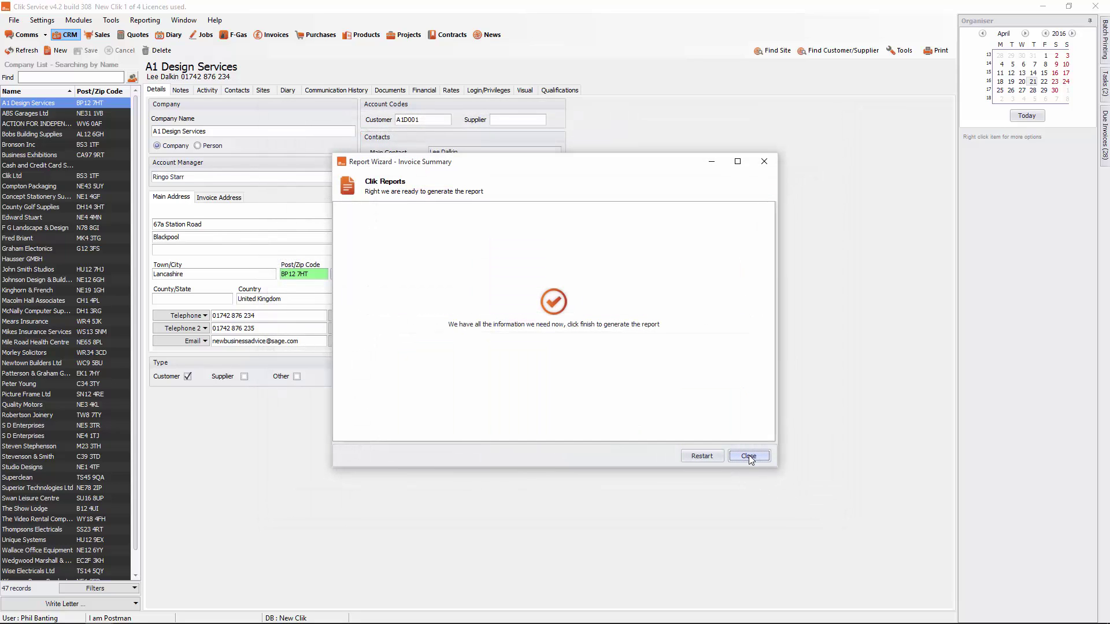
Step: Close the Report Wizard and bring up the Pre-Configured Invoice reports list
click(749, 456)
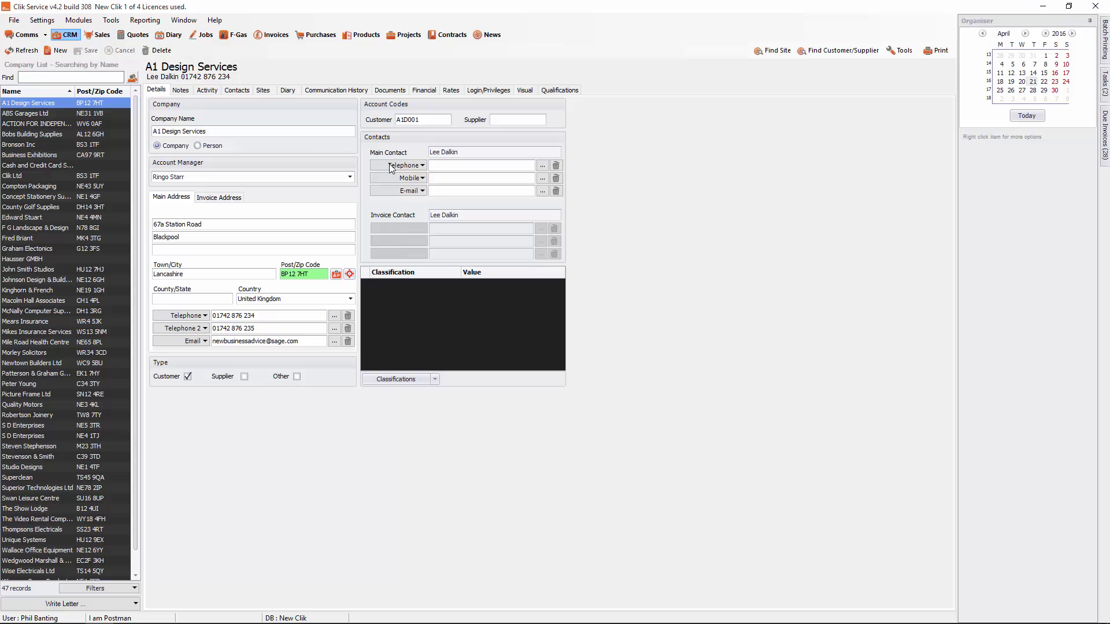
click(142, 21)
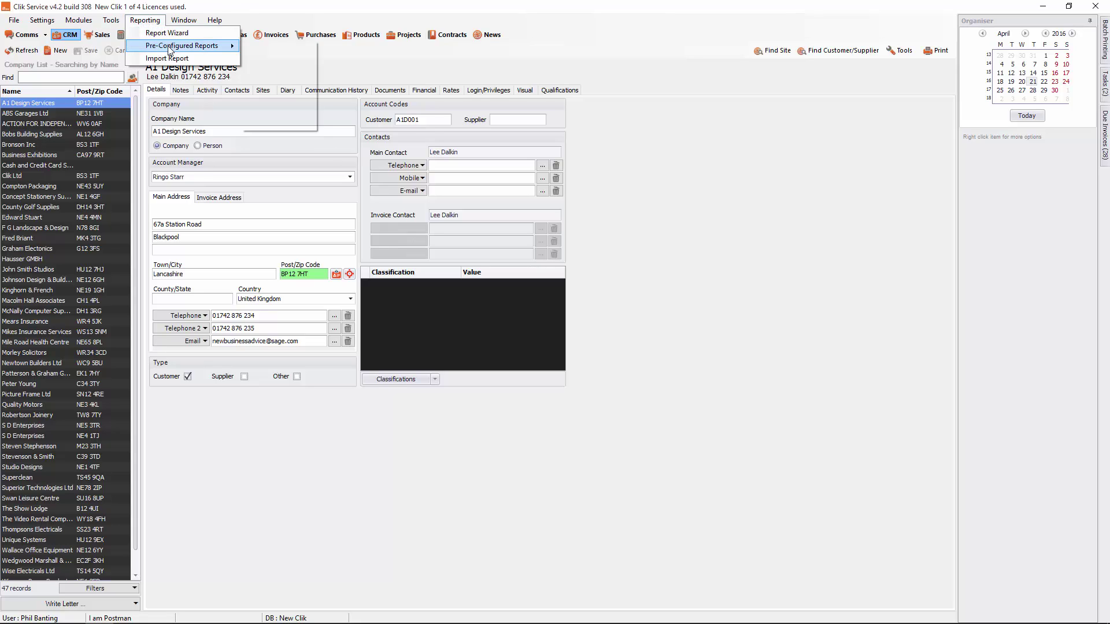
mouse_move(179, 45)
mouse_move(314, 52)
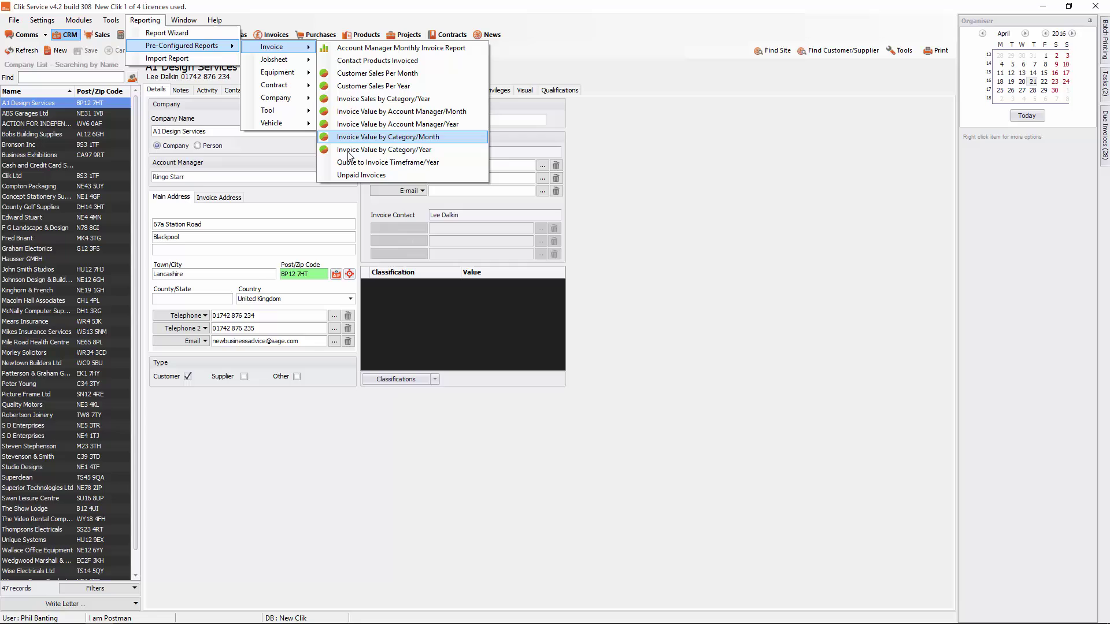
Step: Run Invoice Value by Account Manager/Year for This Year, view its chart, then close it
click(366, 124)
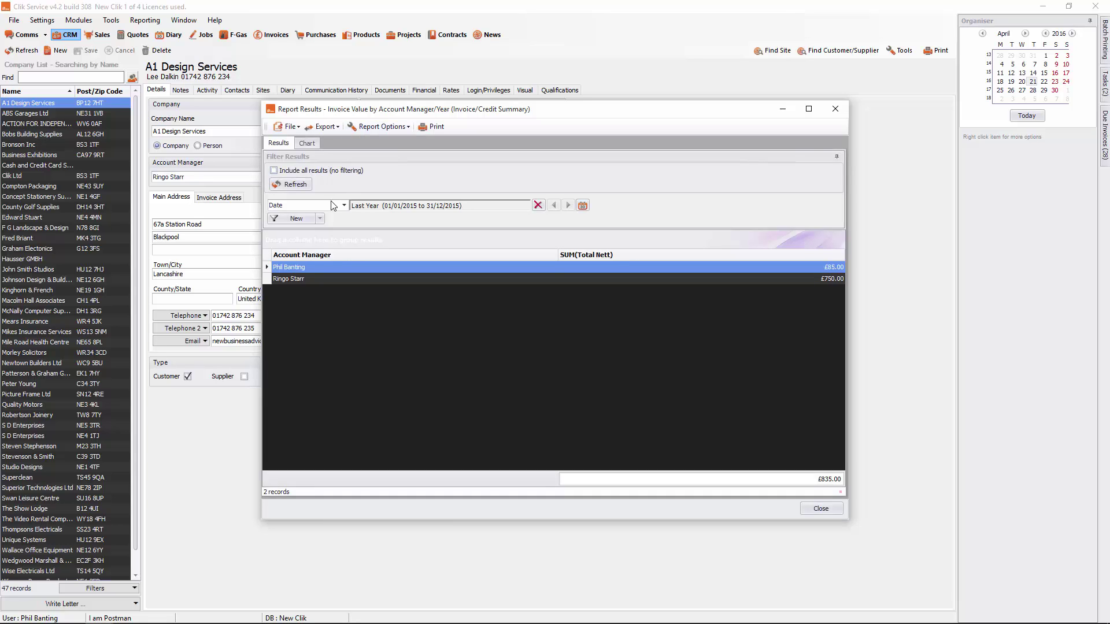
click(582, 206)
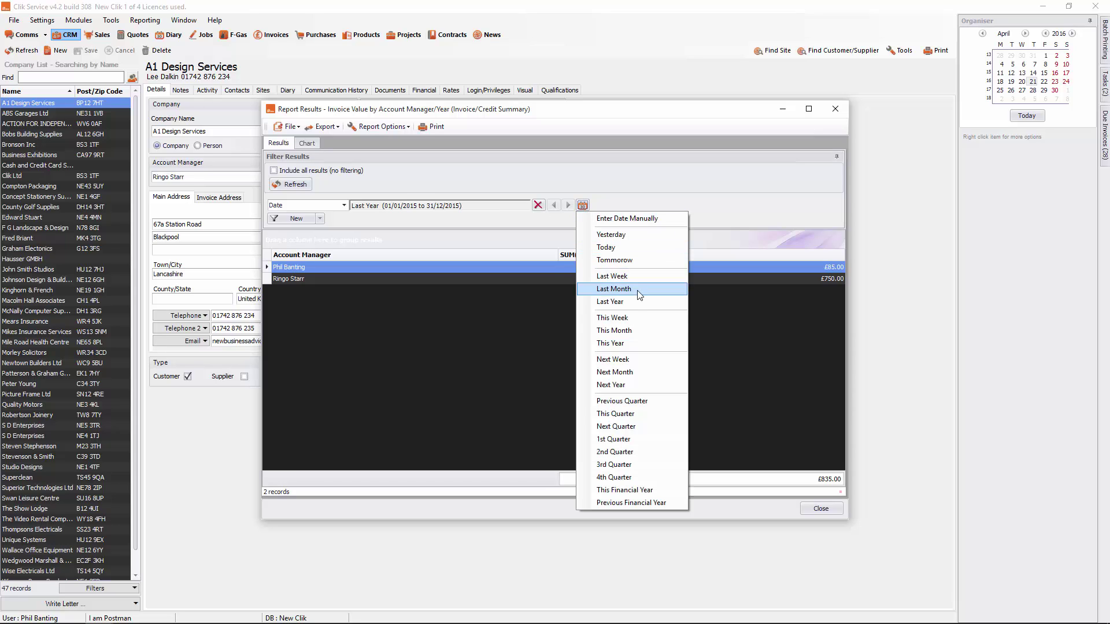
click(630, 343)
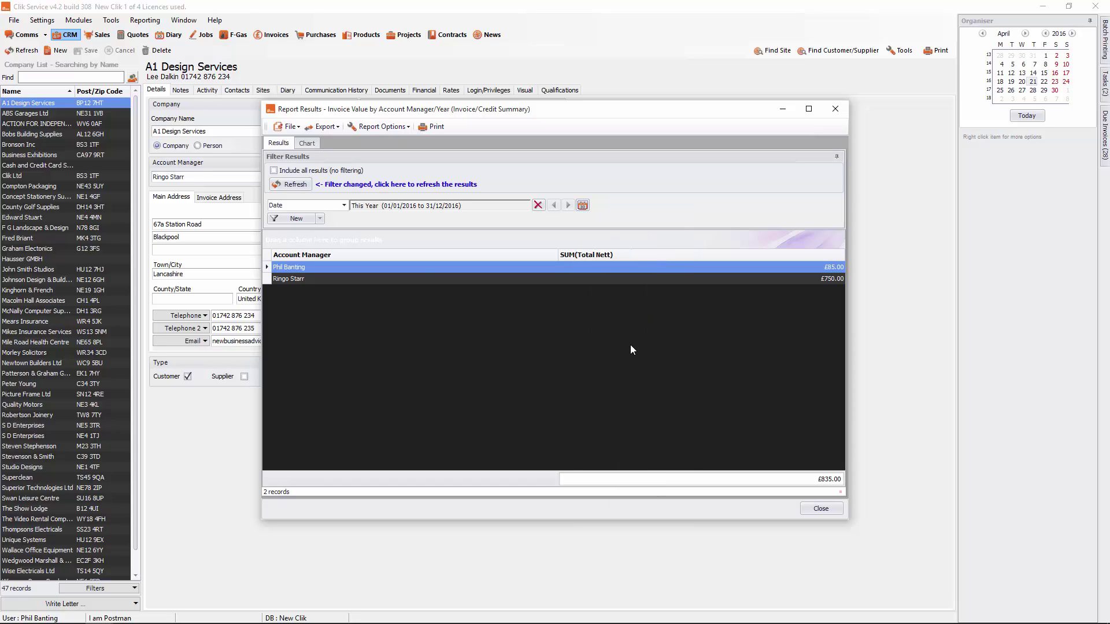
click(296, 185)
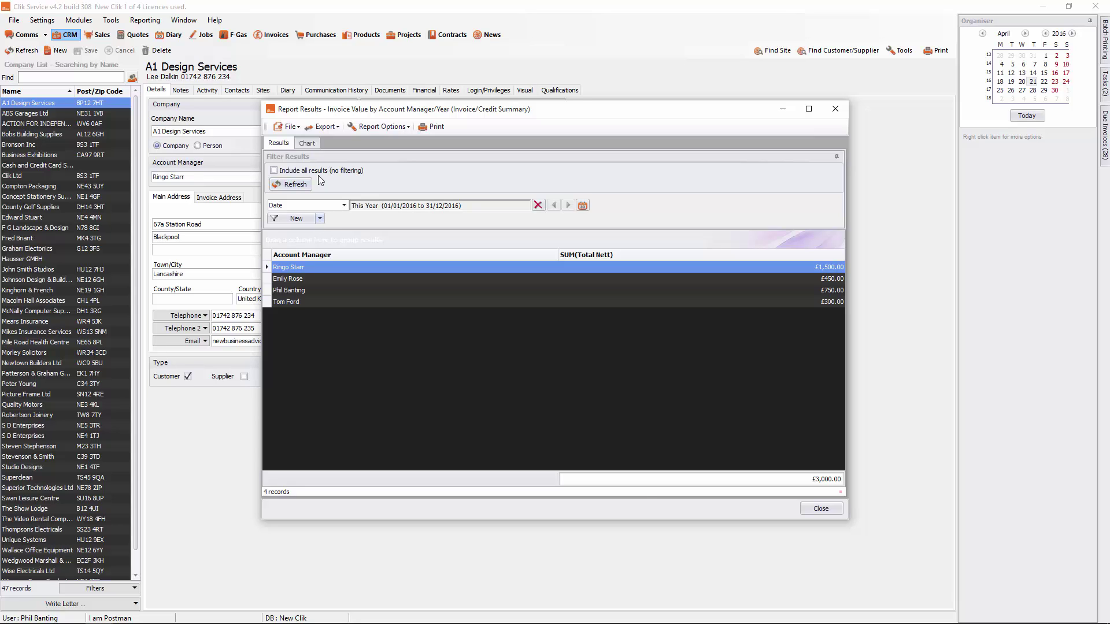
click(307, 144)
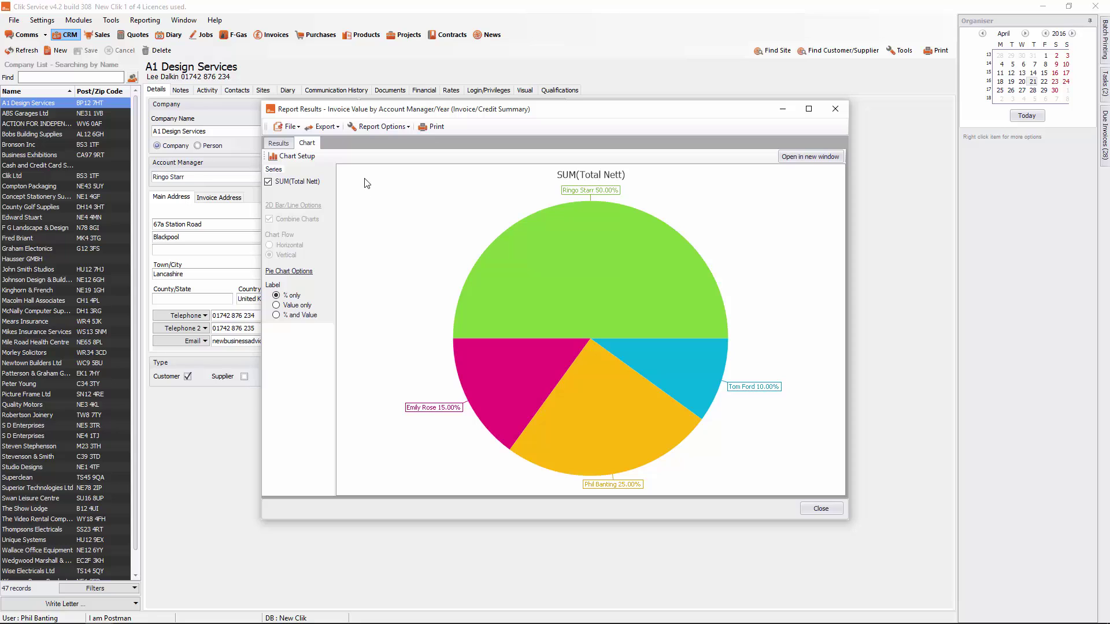
click(821, 510)
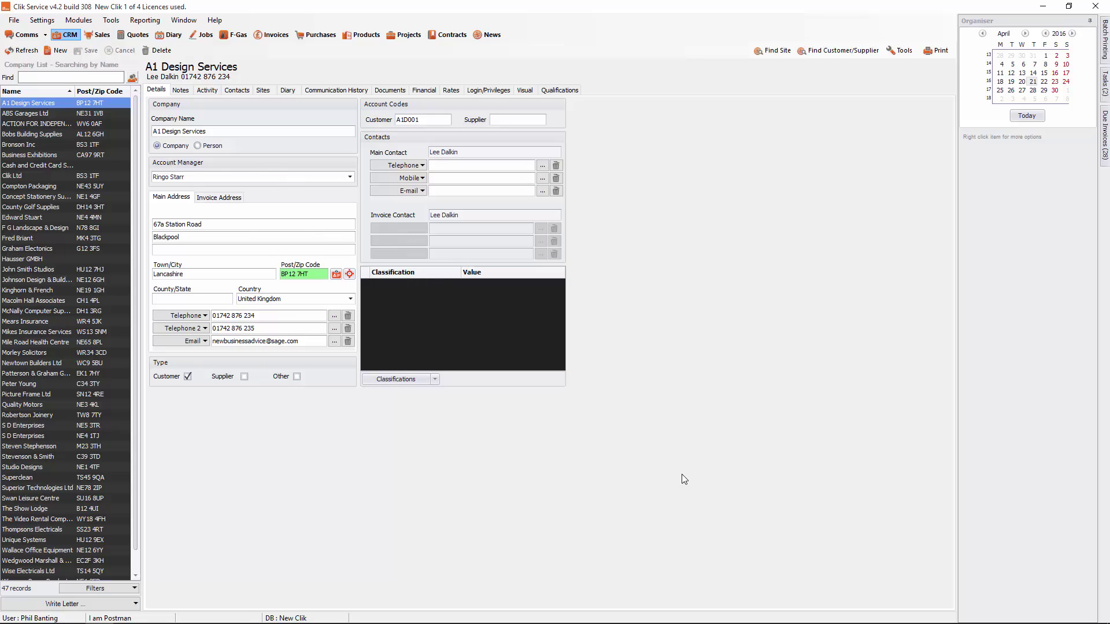